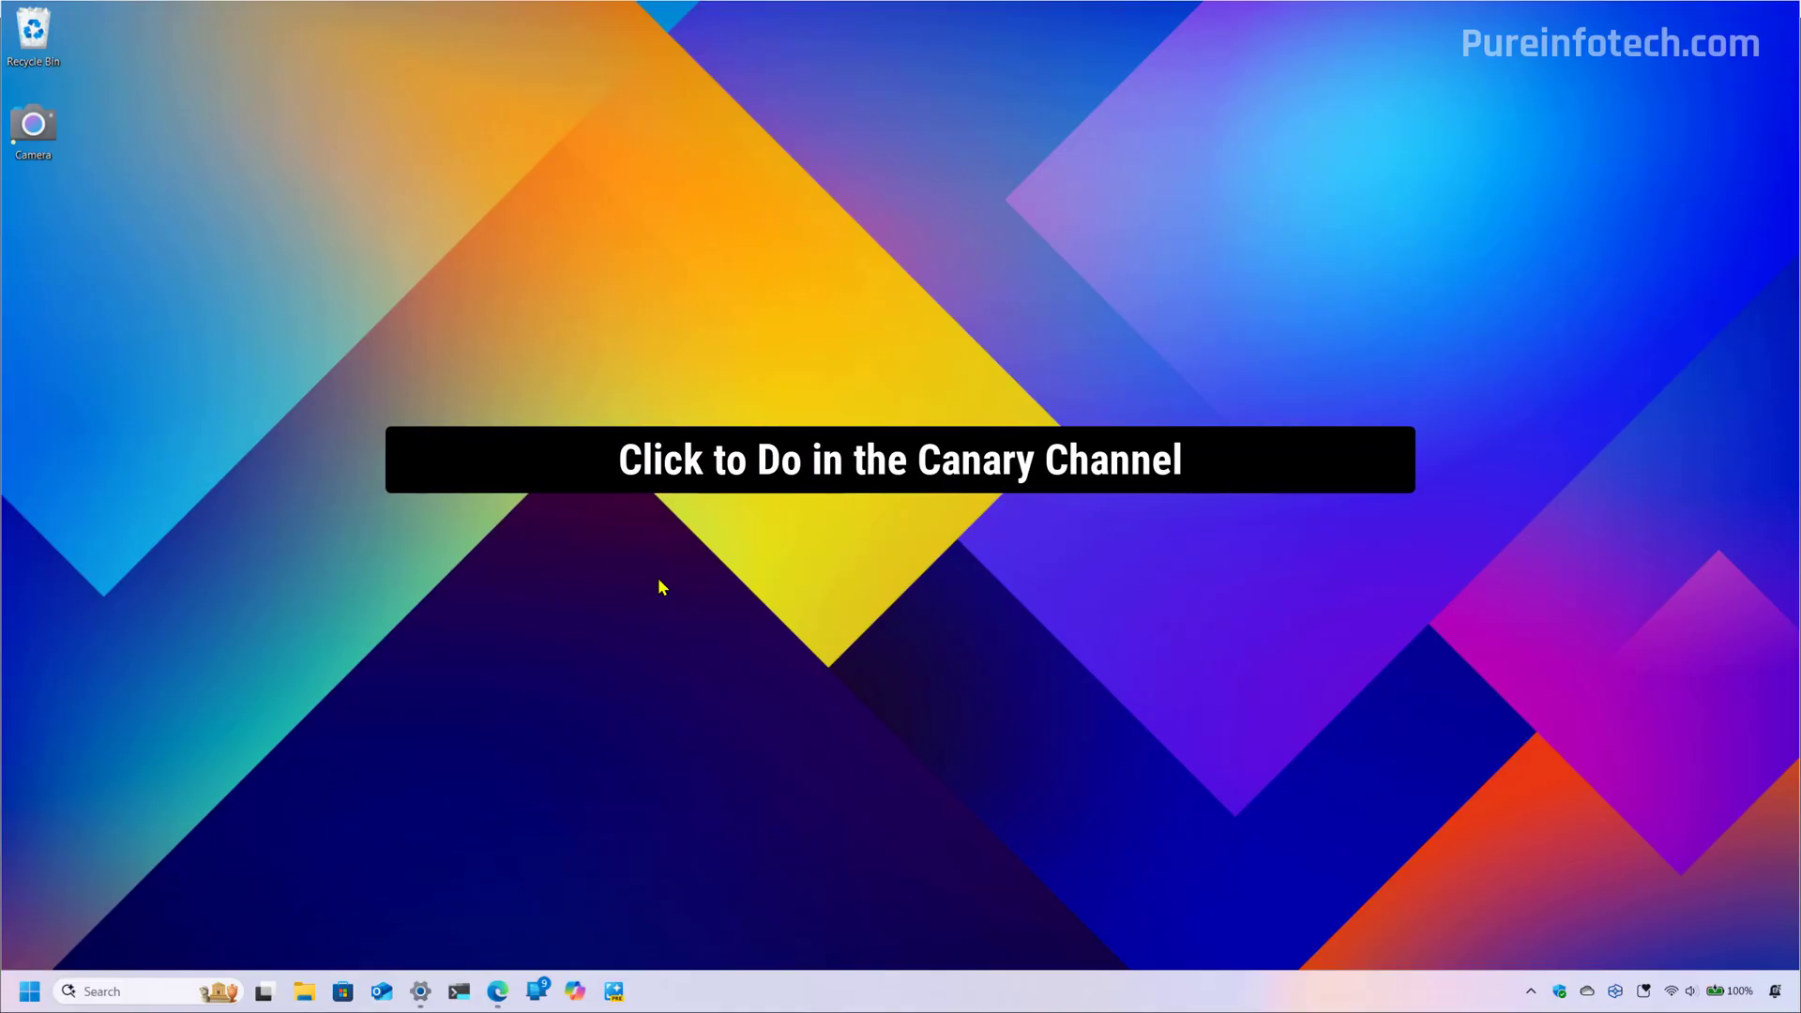
Use Click to Do on the ViVe releases page to select ViVeTool release-note lines and view text actions
left_click(497, 990)
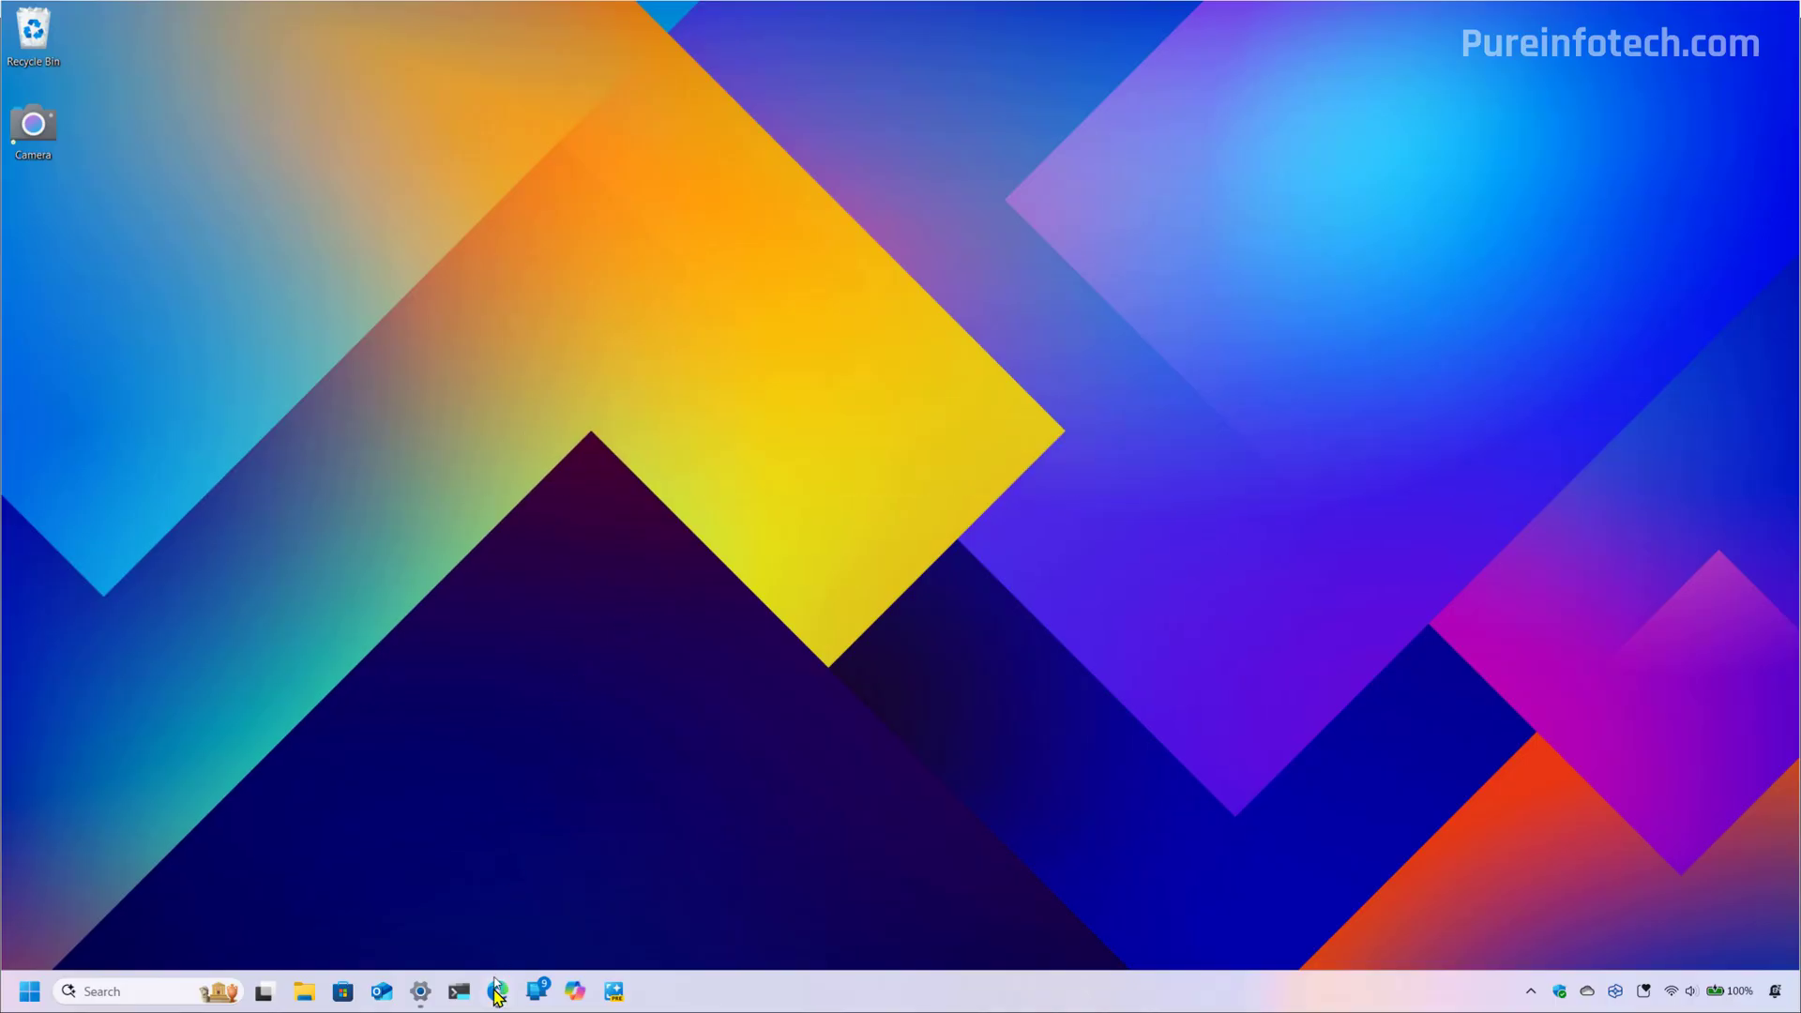
left_click(902, 478, "super")
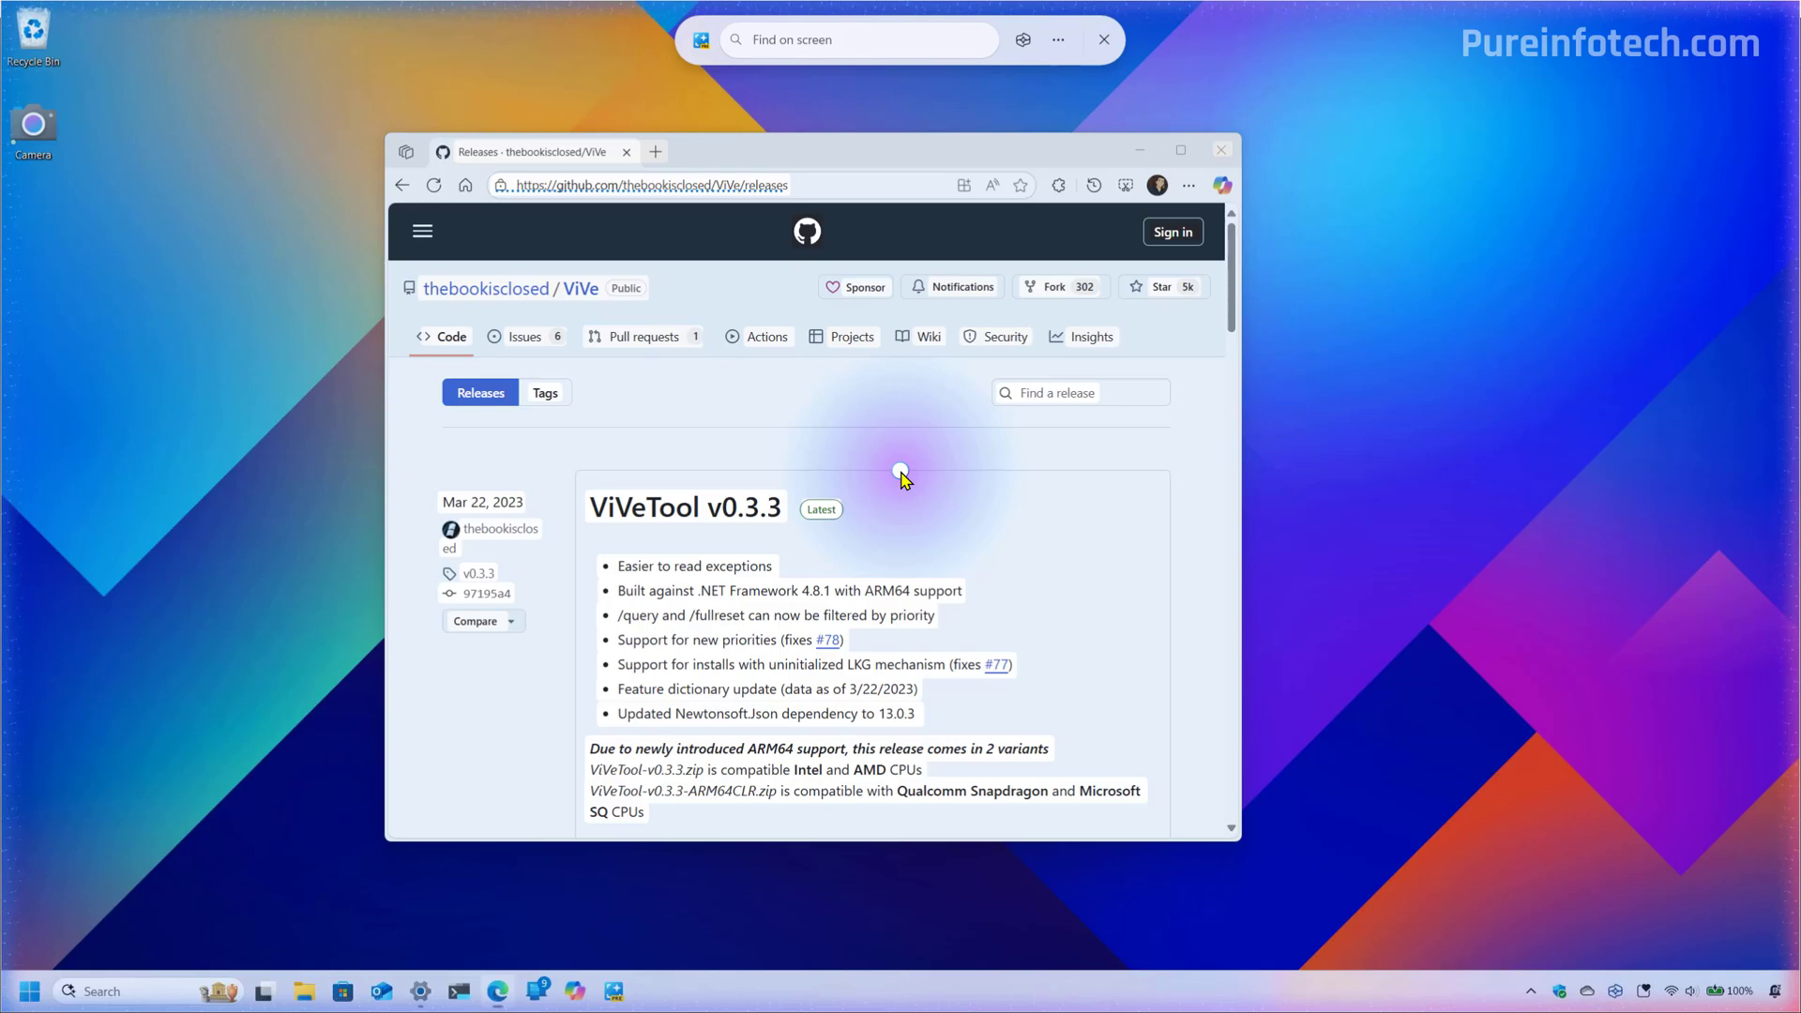
left_click_drag(619, 607, 920, 740)
right_click(723, 648)
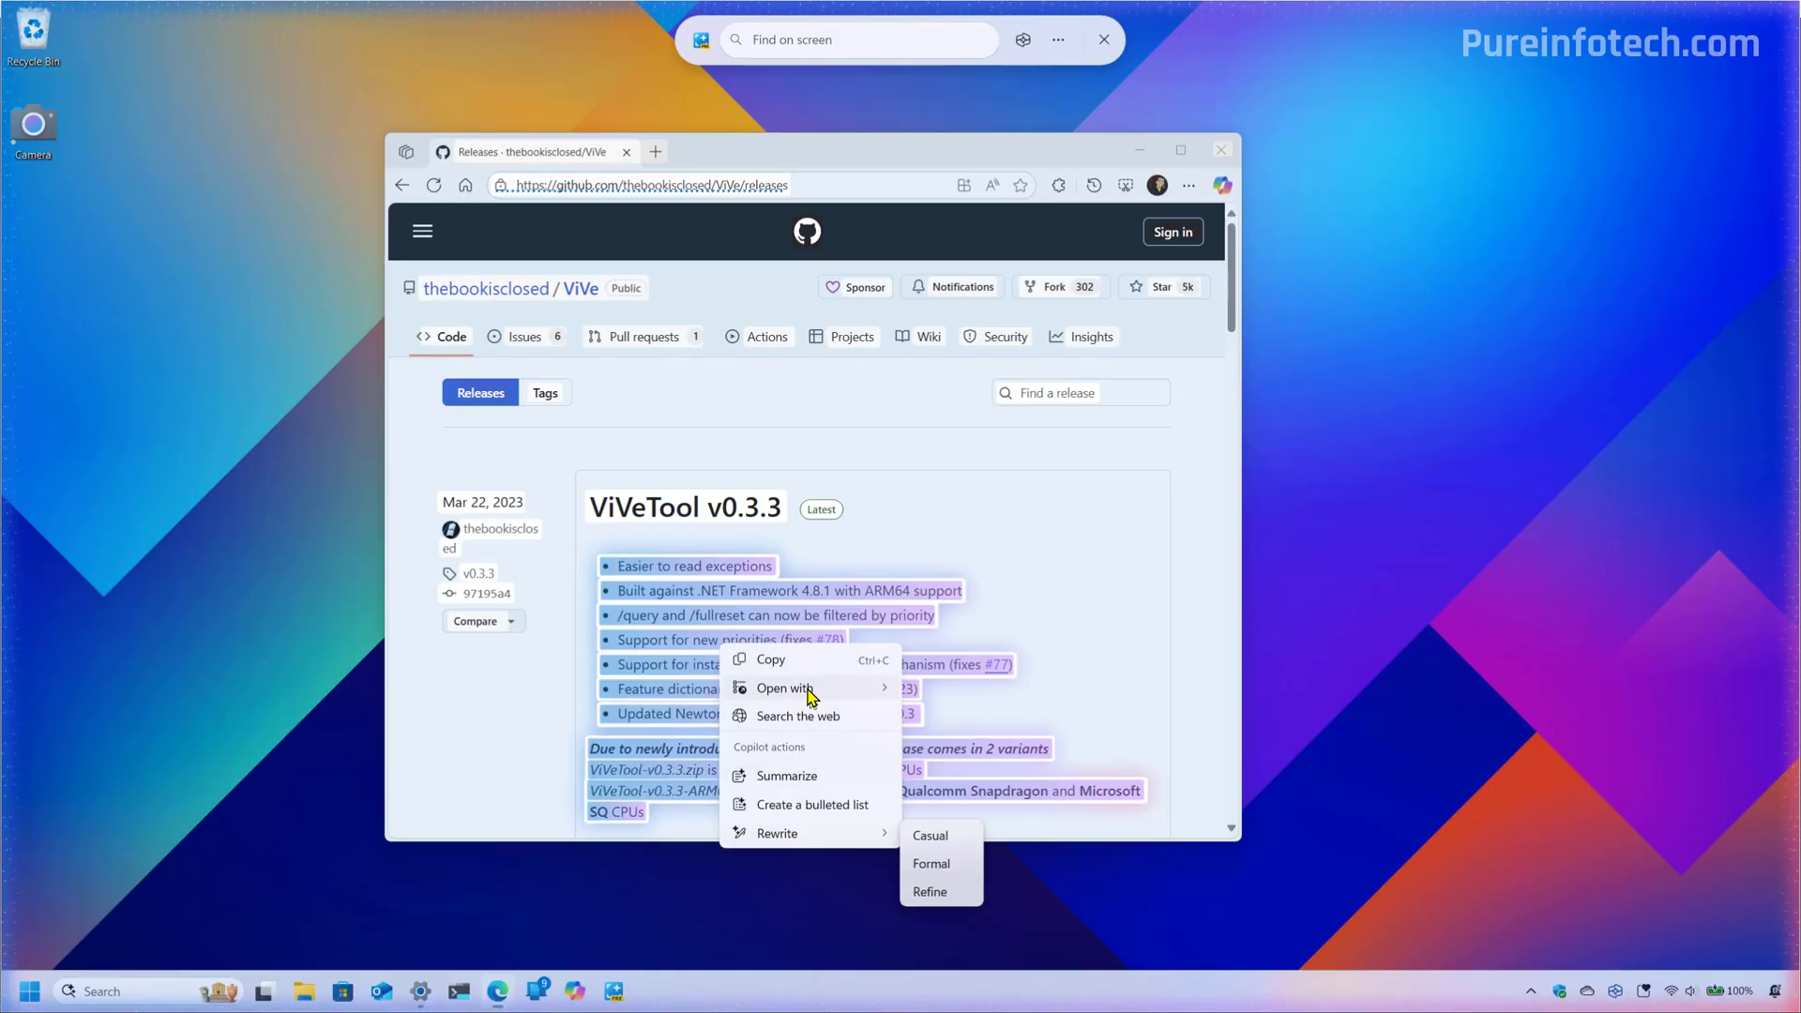
mouse_move(854, 692)
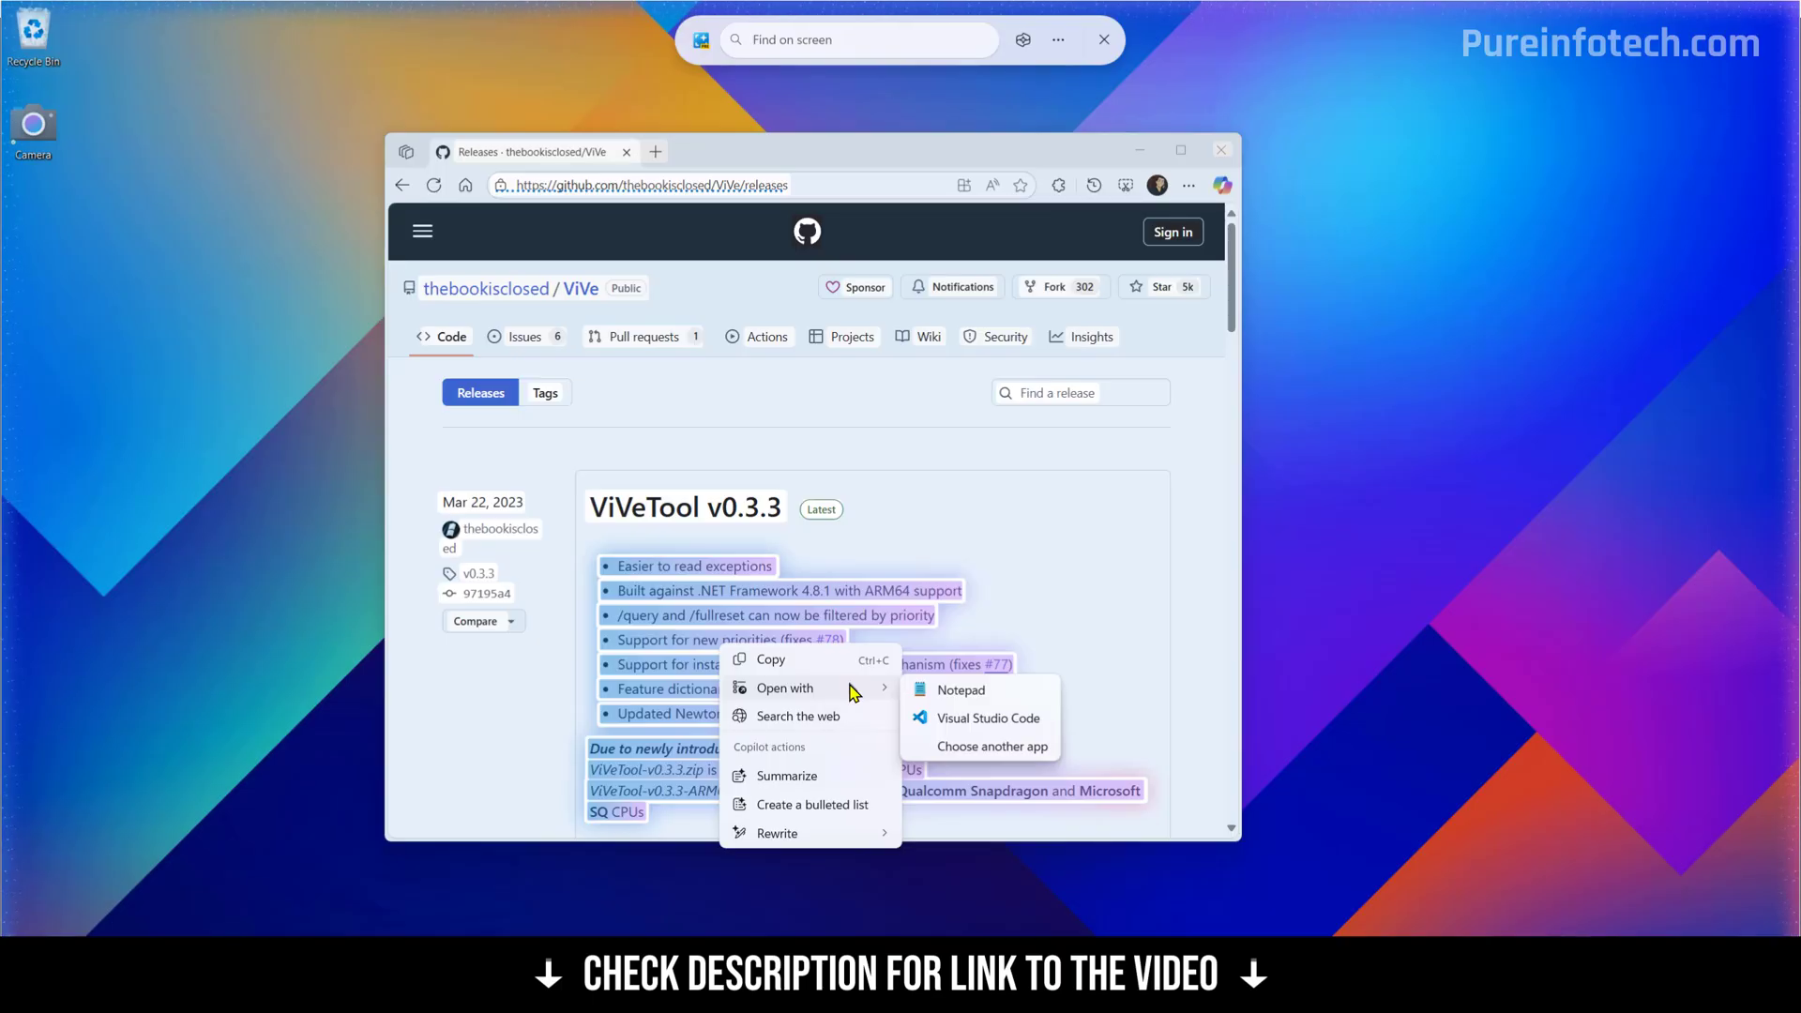
key("Escape")
Review the Apps > Actions settings page in Settings, then go to Privacy & security
left_click(1139, 150)
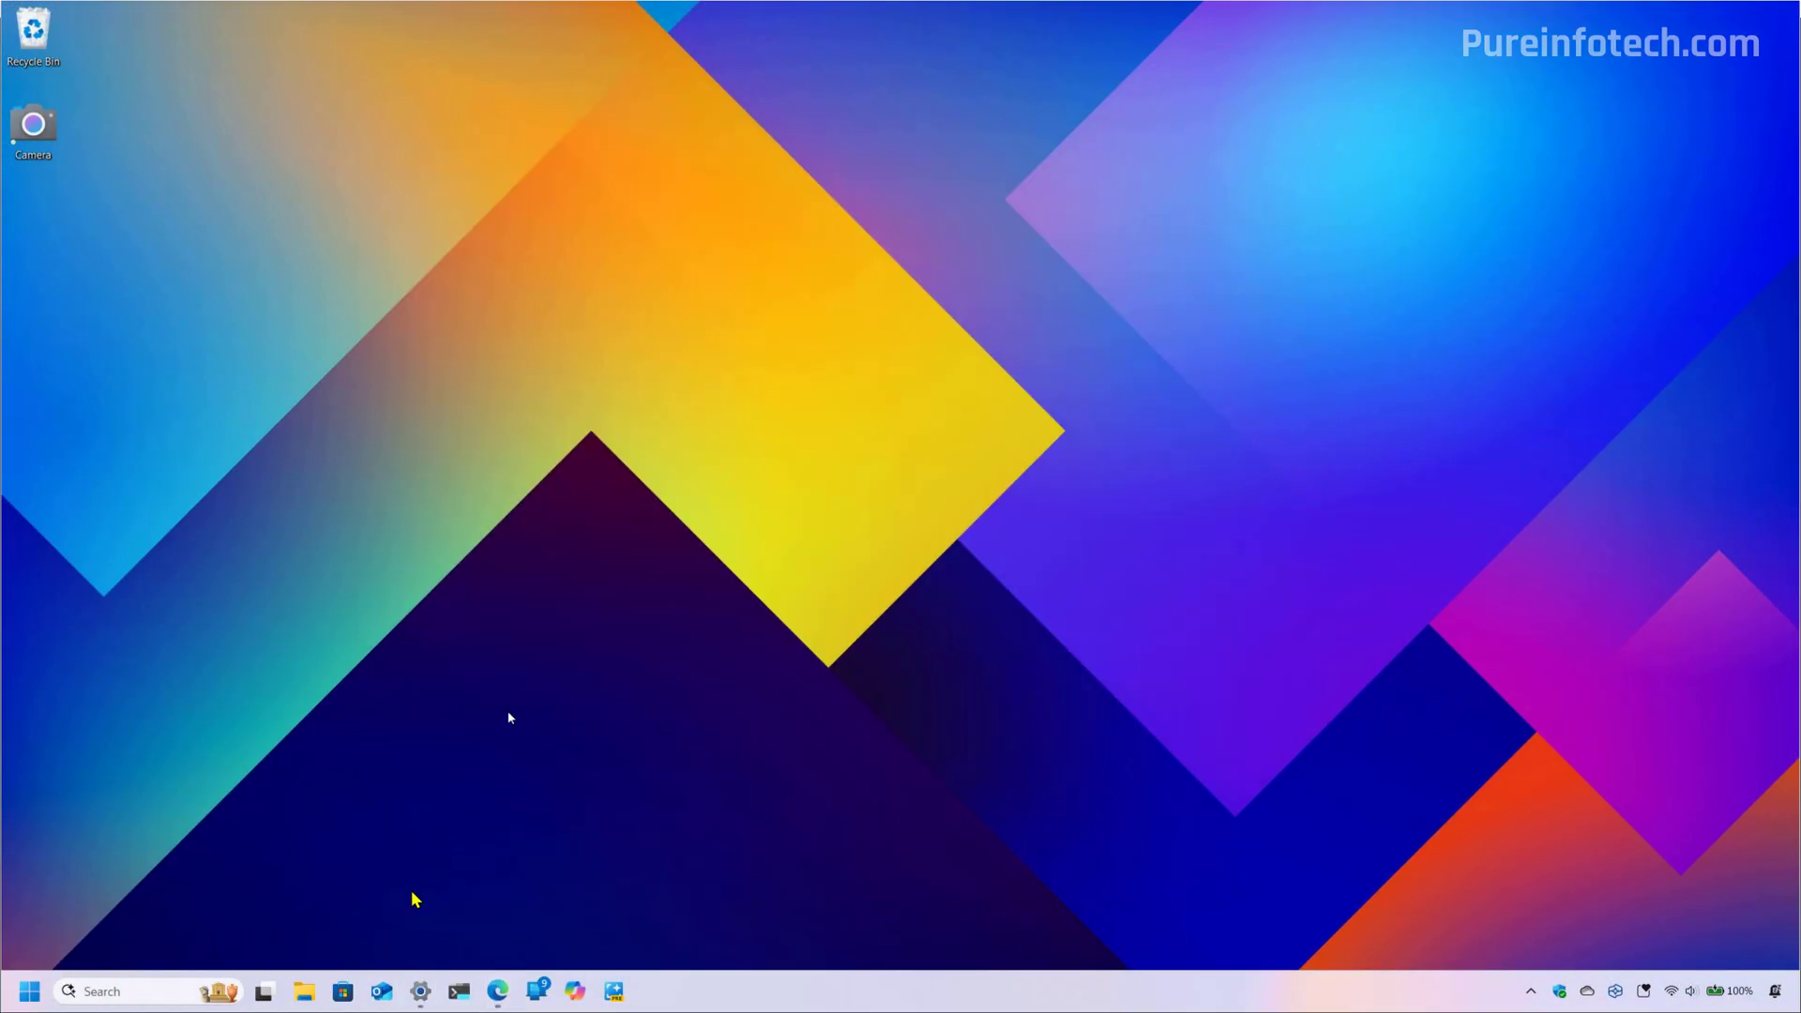
left_click(421, 991)
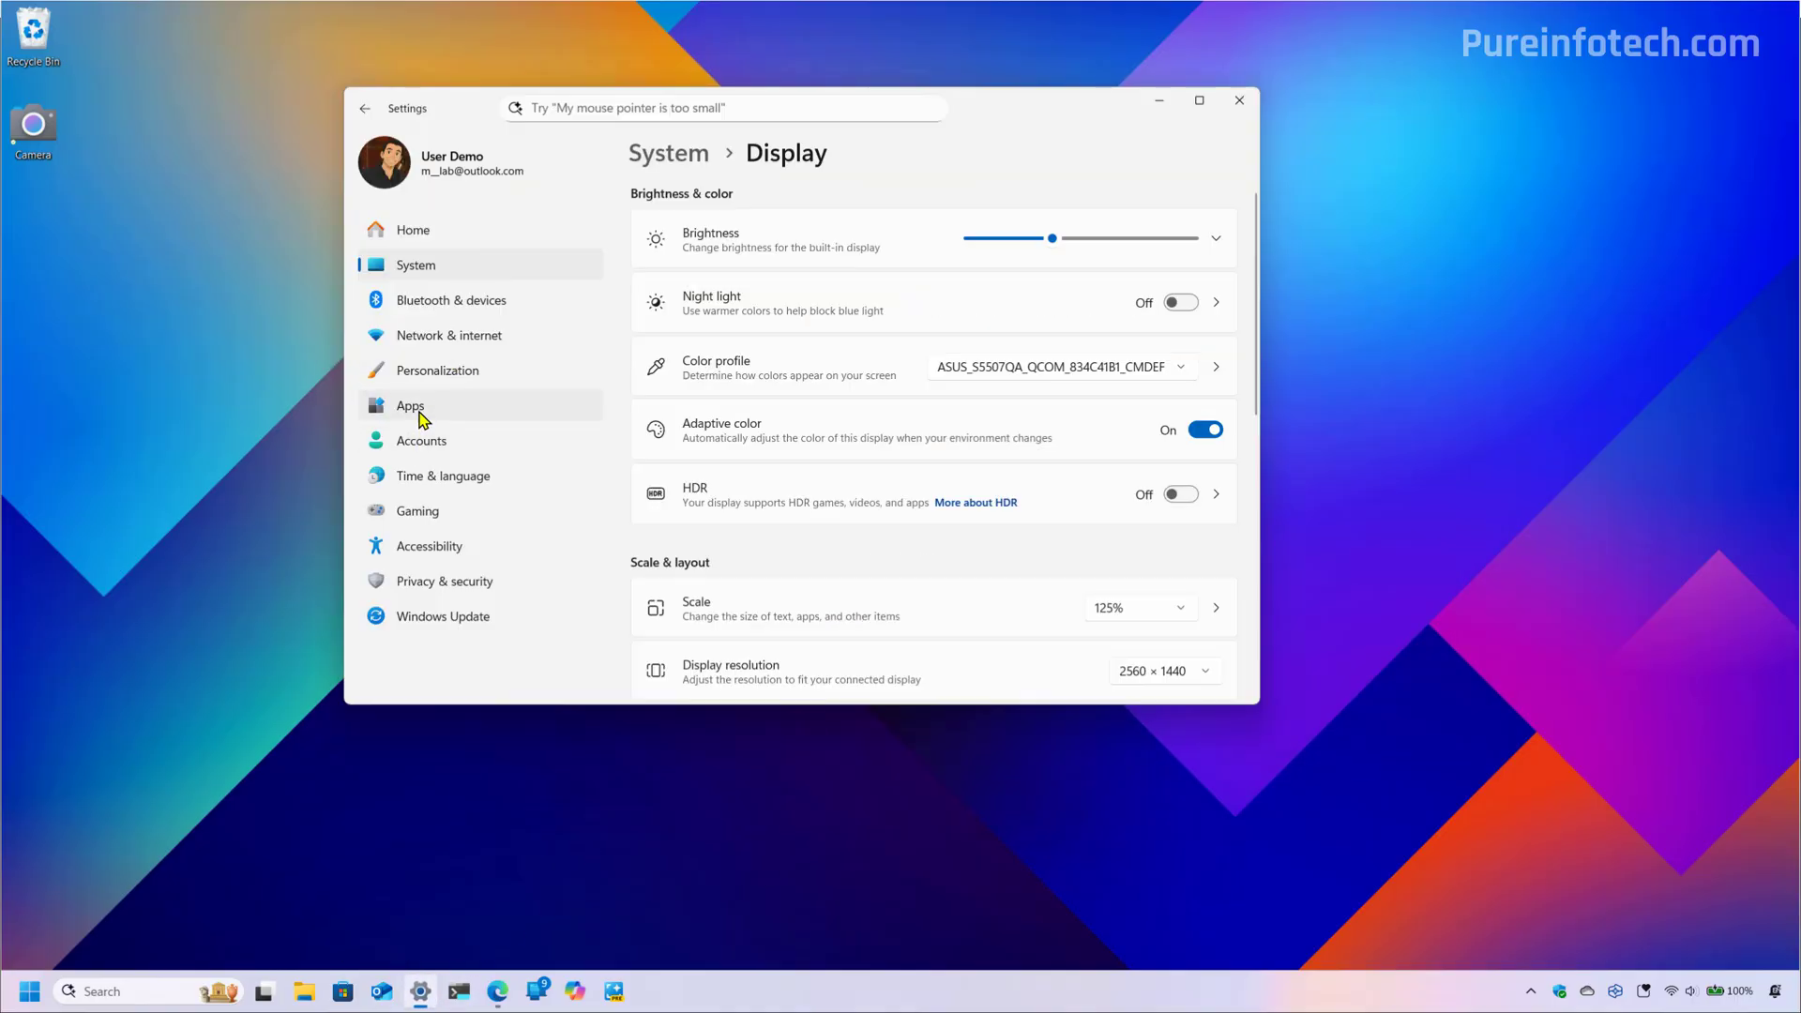
left_click(418, 410)
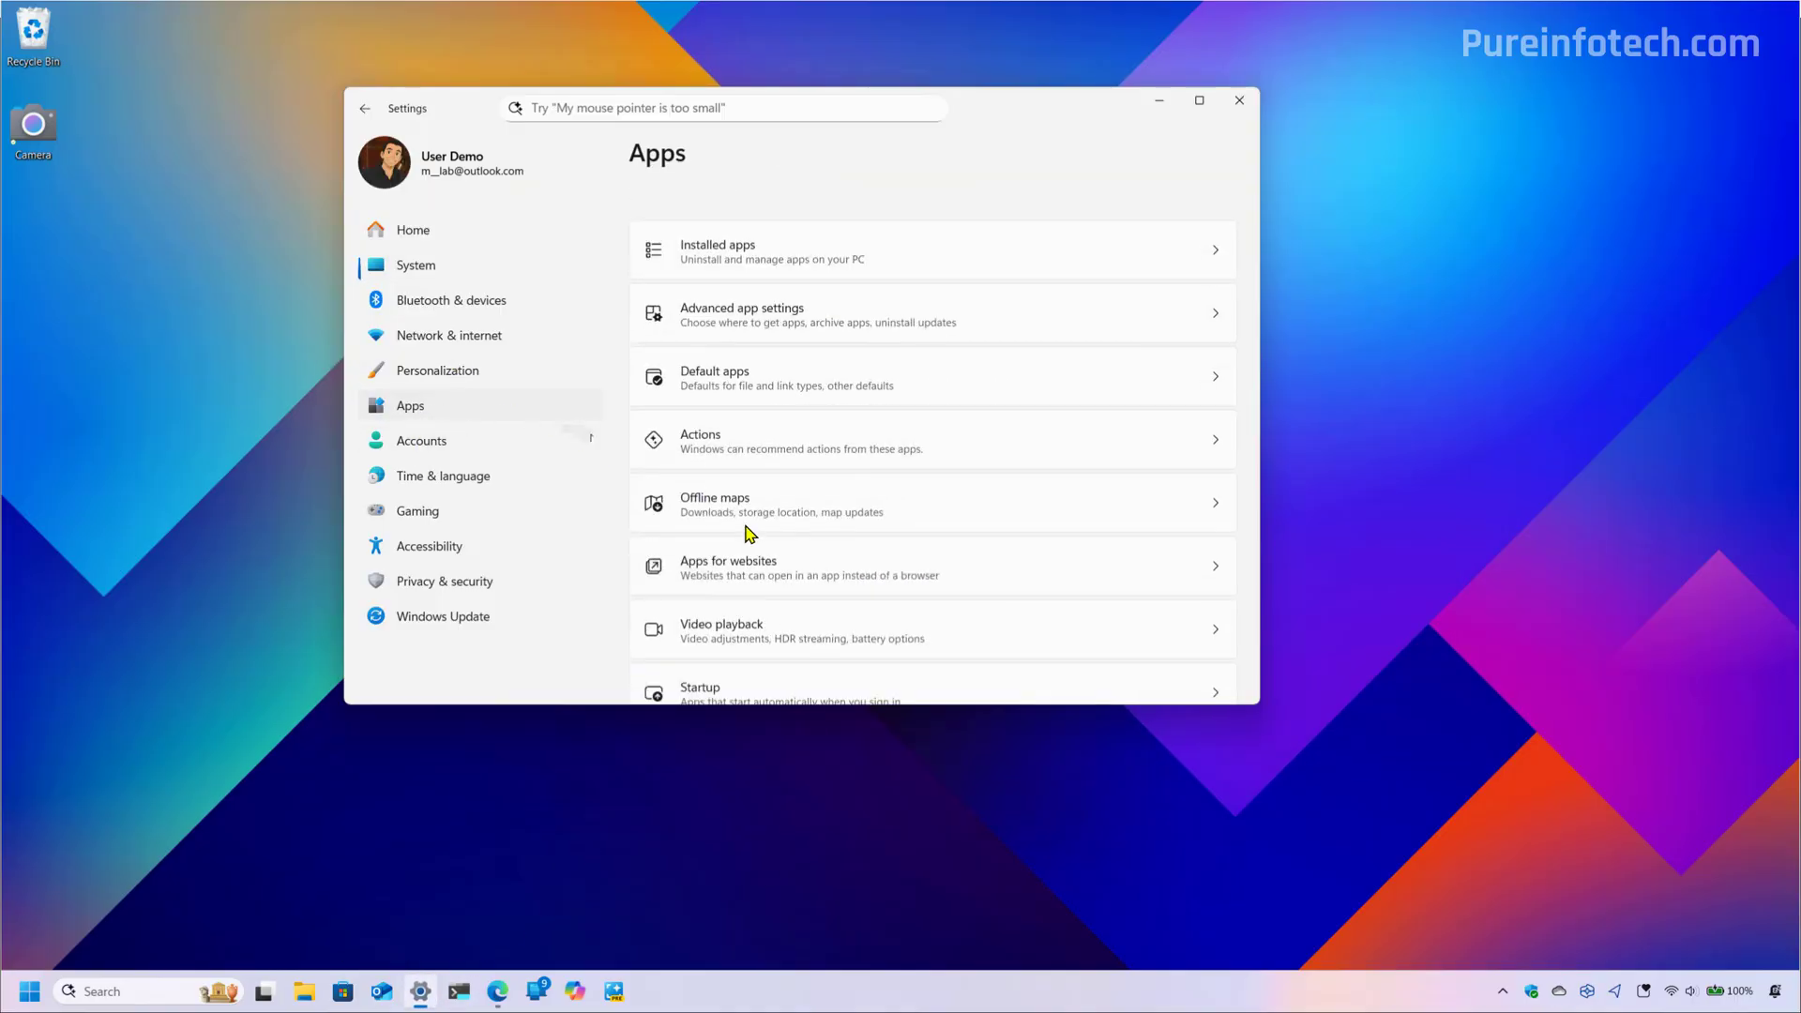
left_click(737, 413)
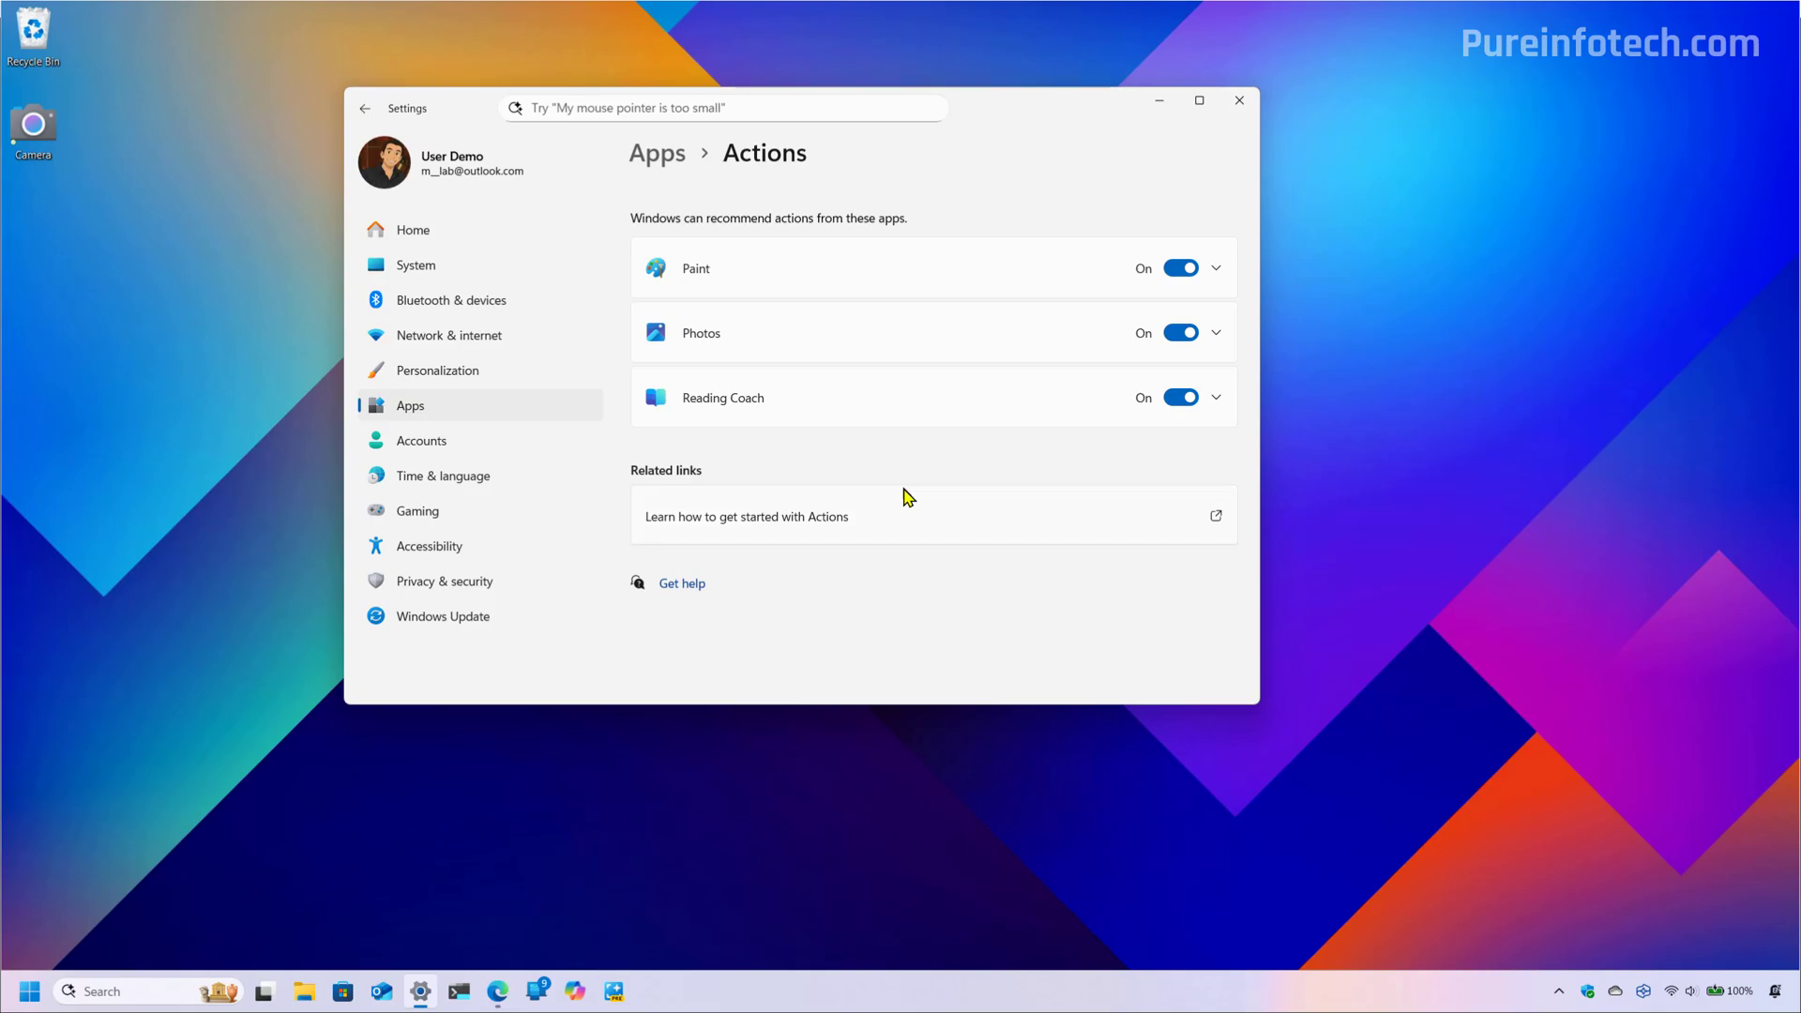
left_click(444, 583)
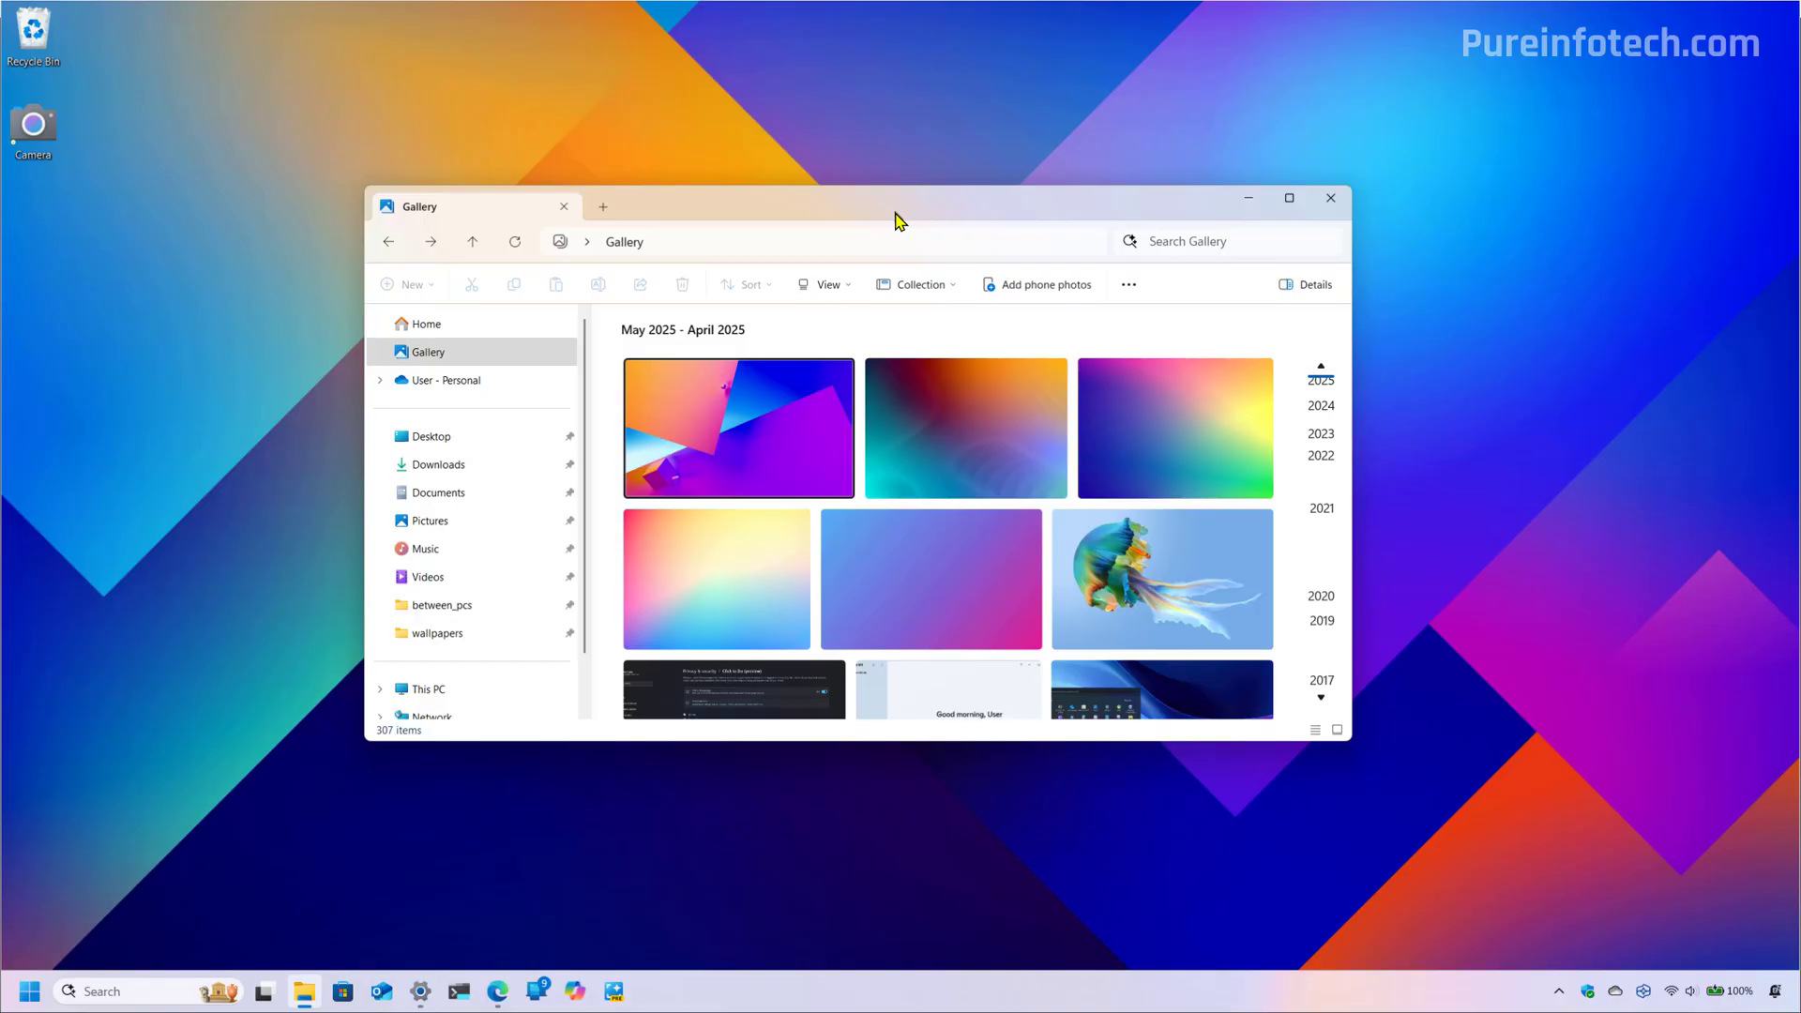
Search the Gallery for 'bear' to narrow the results to one image, then return to Settings
left_click(1195, 244)
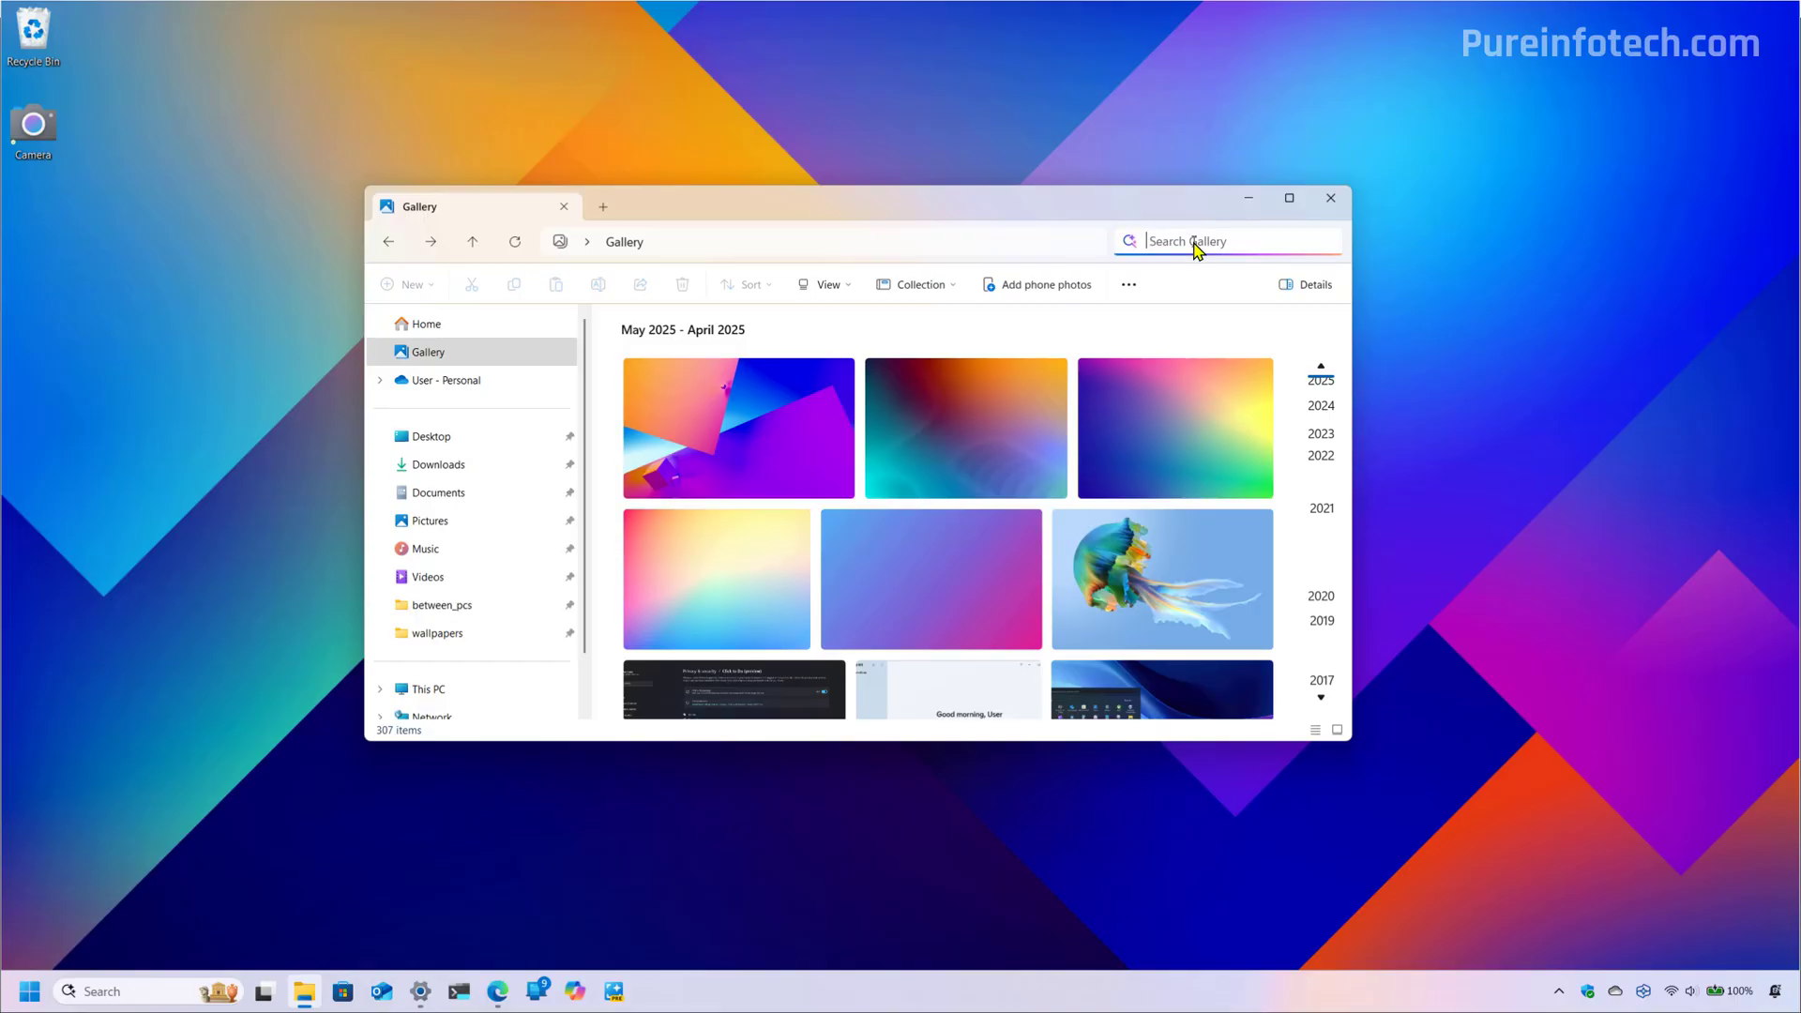
type("bear")
key("Return")
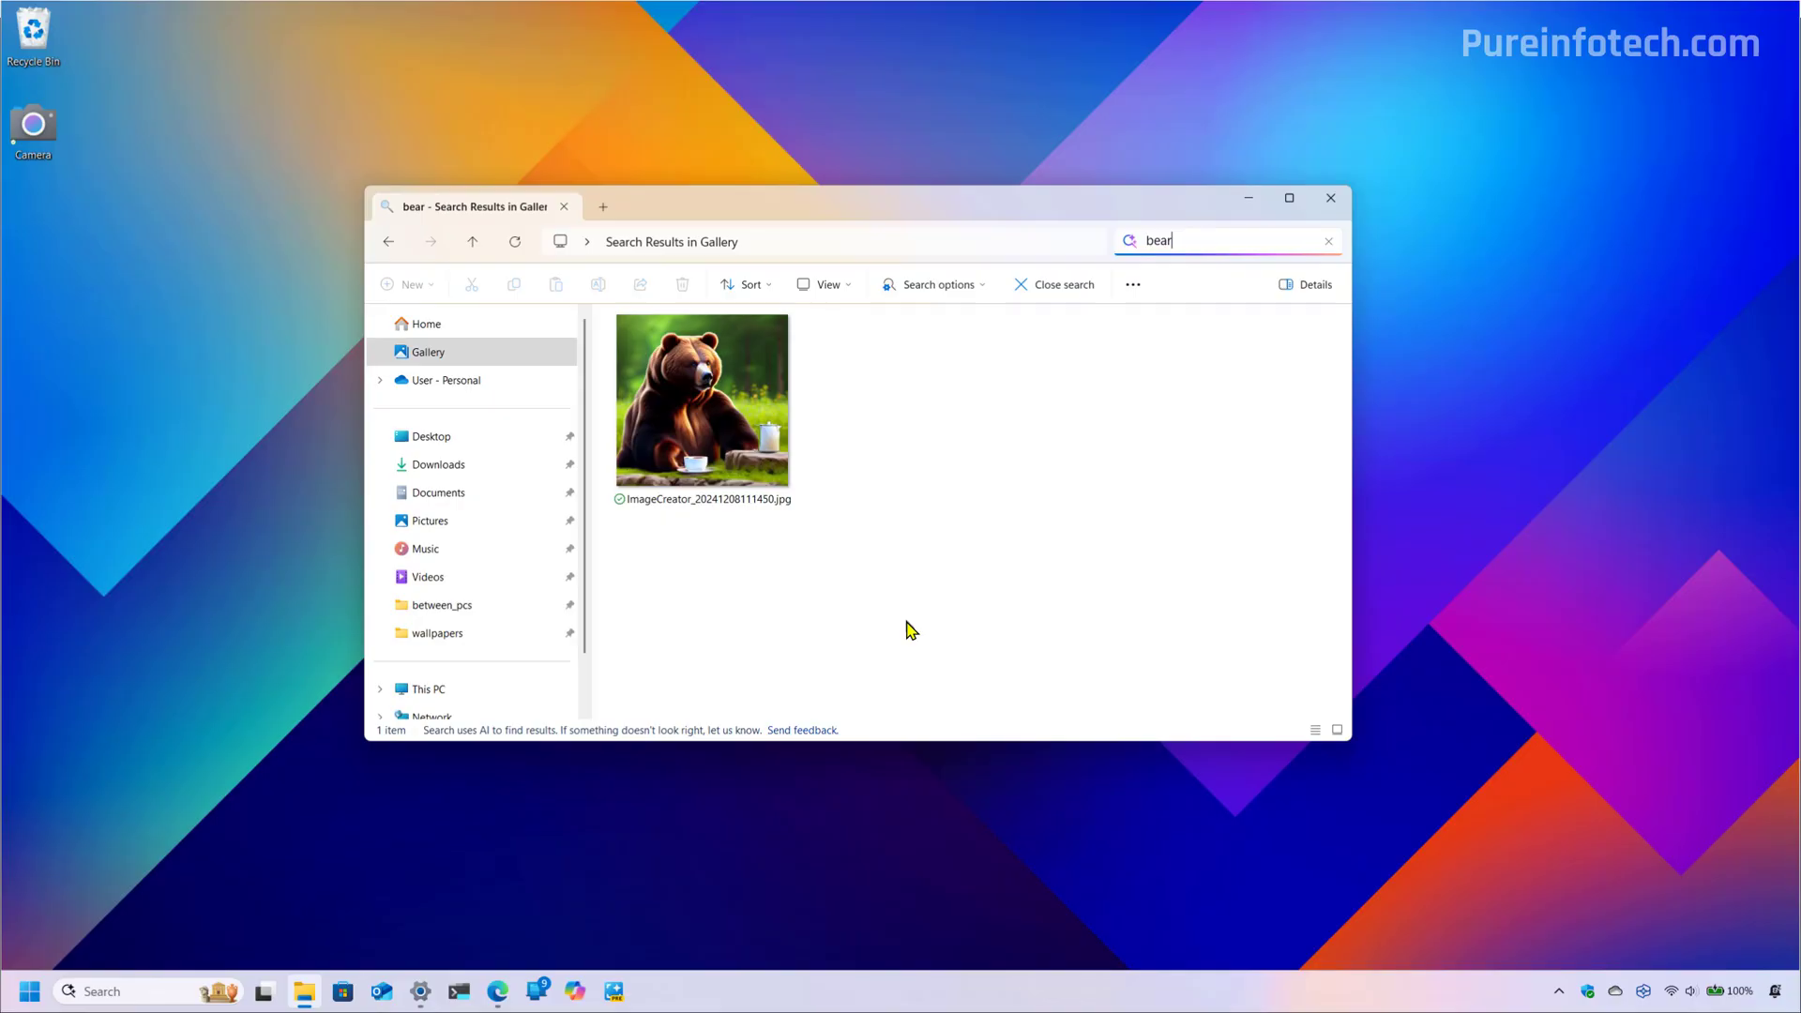
left_click(979, 457)
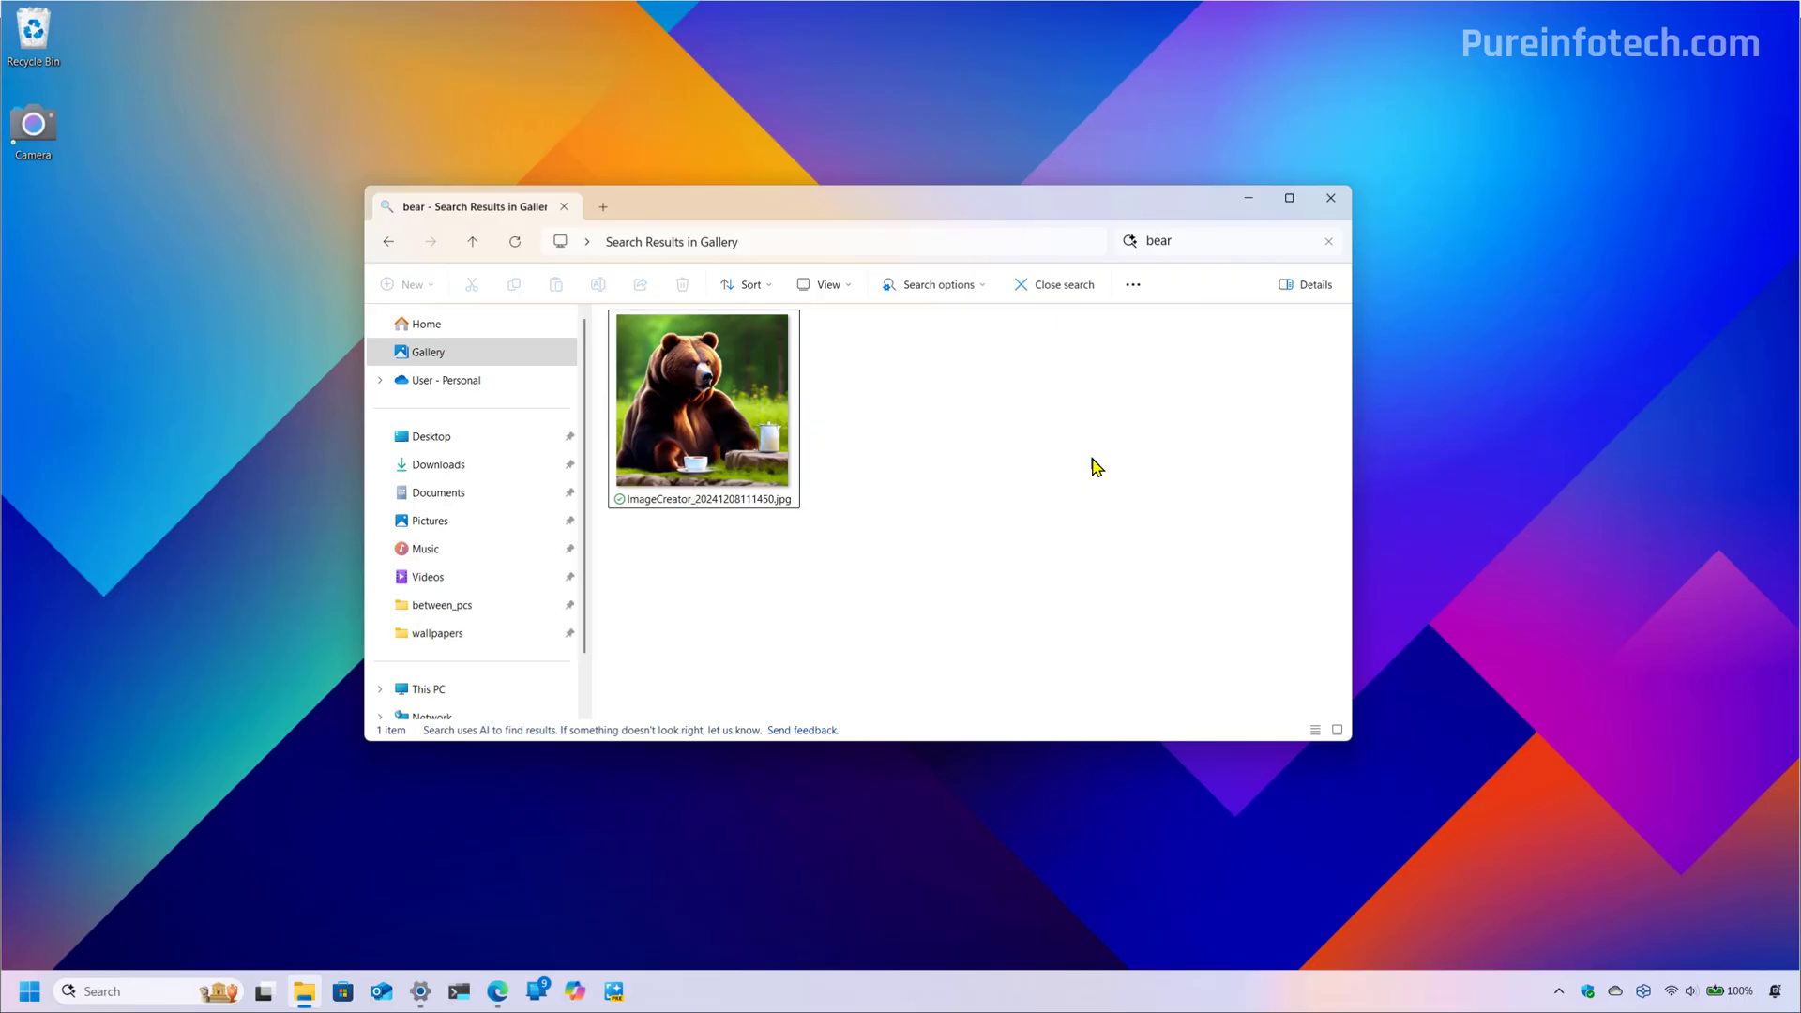
left_click(421, 990)
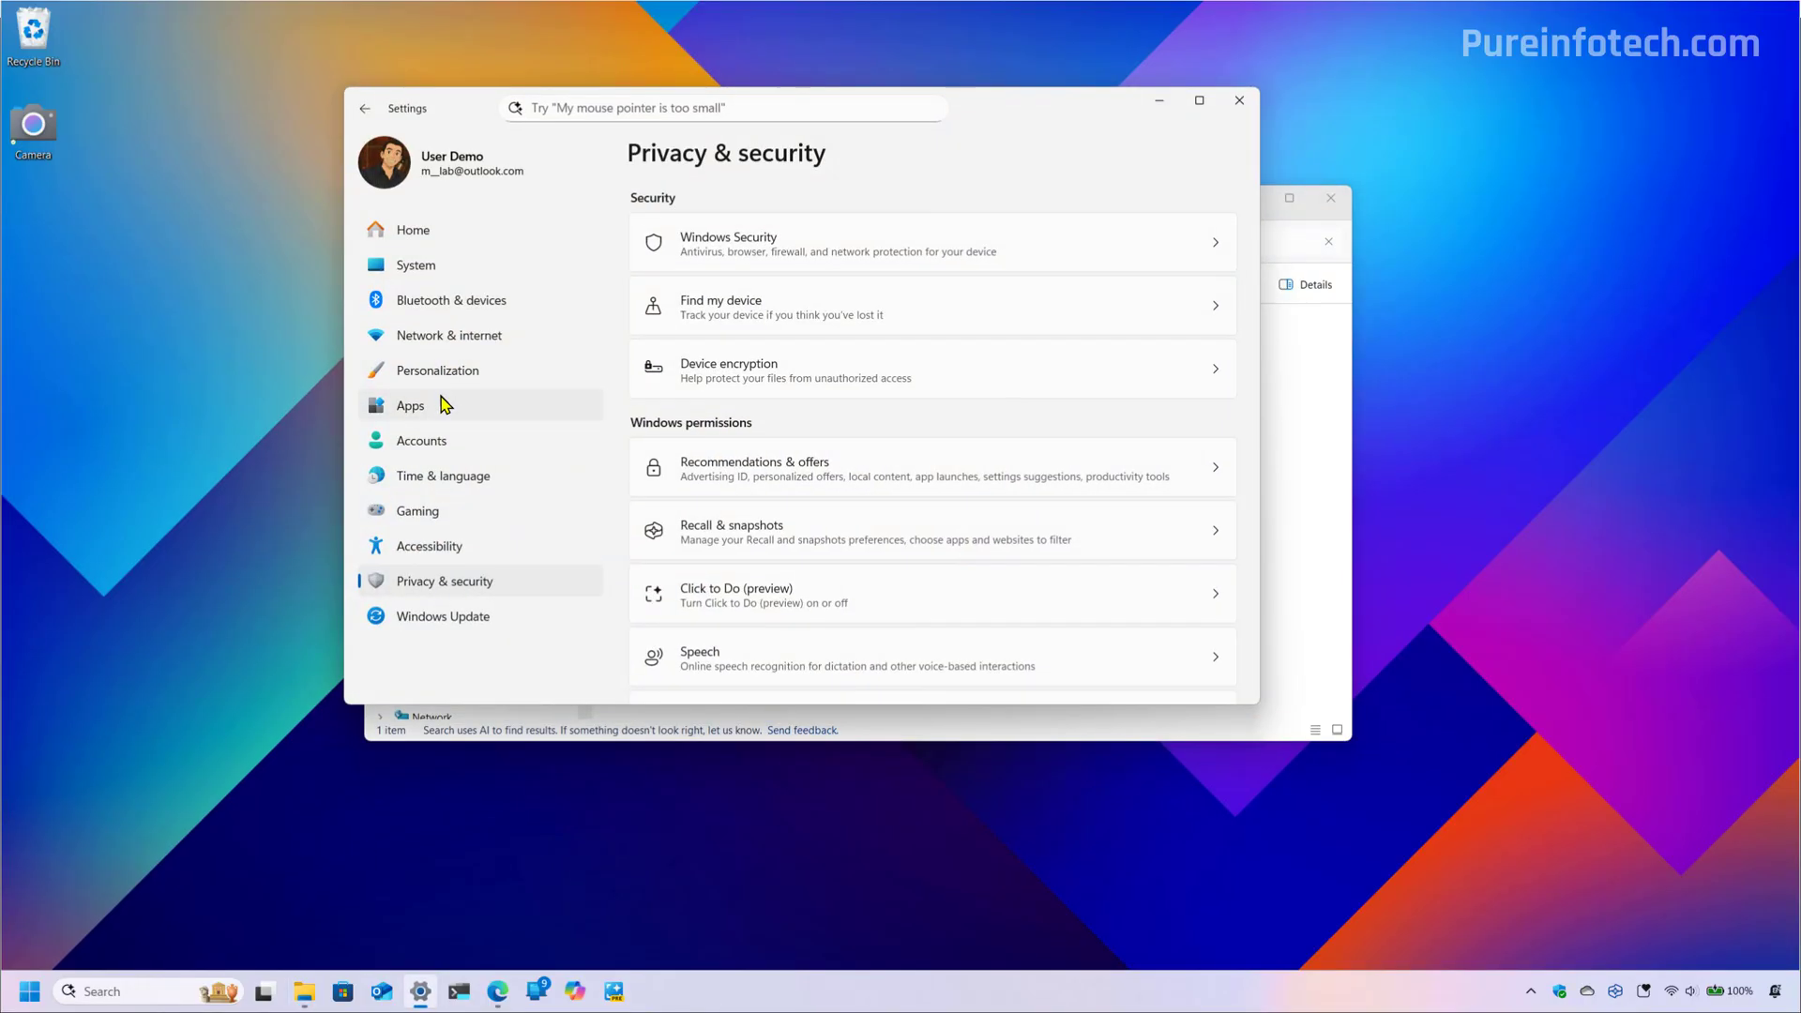
Open Accessibility > Text size, then minimize Settings and open the Start menu
left_click(424, 550)
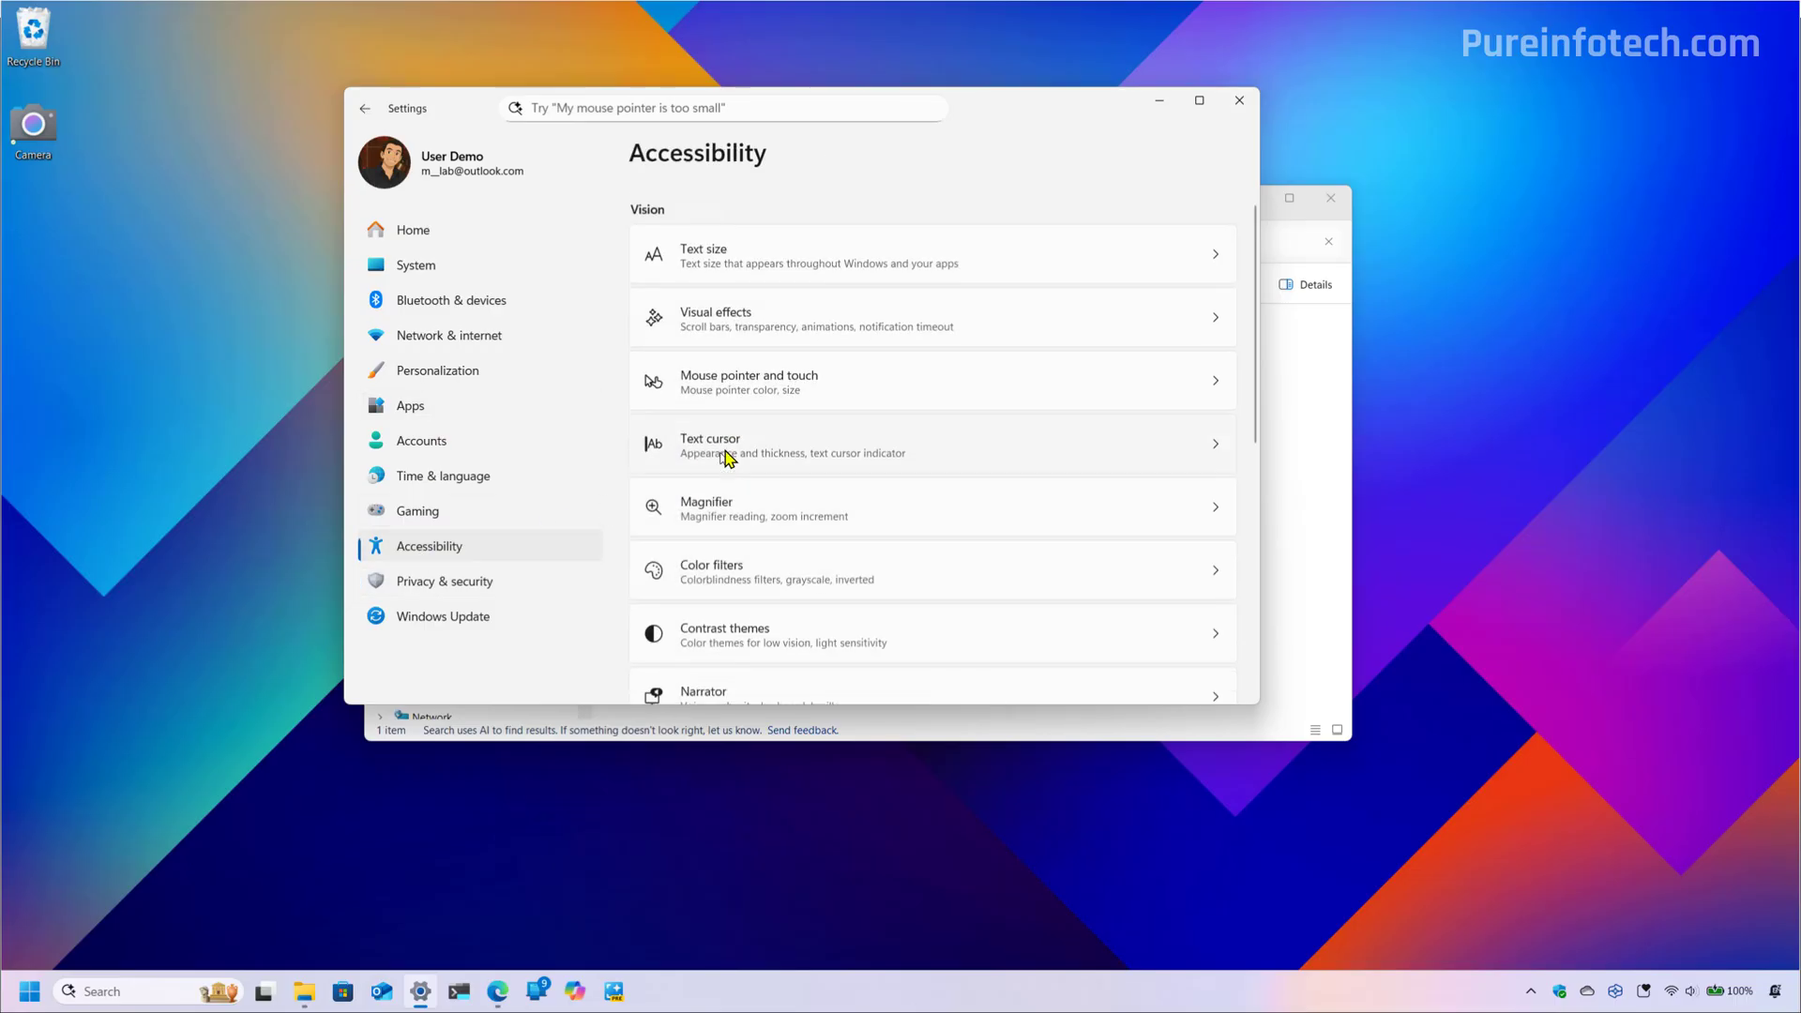
left_click(786, 260)
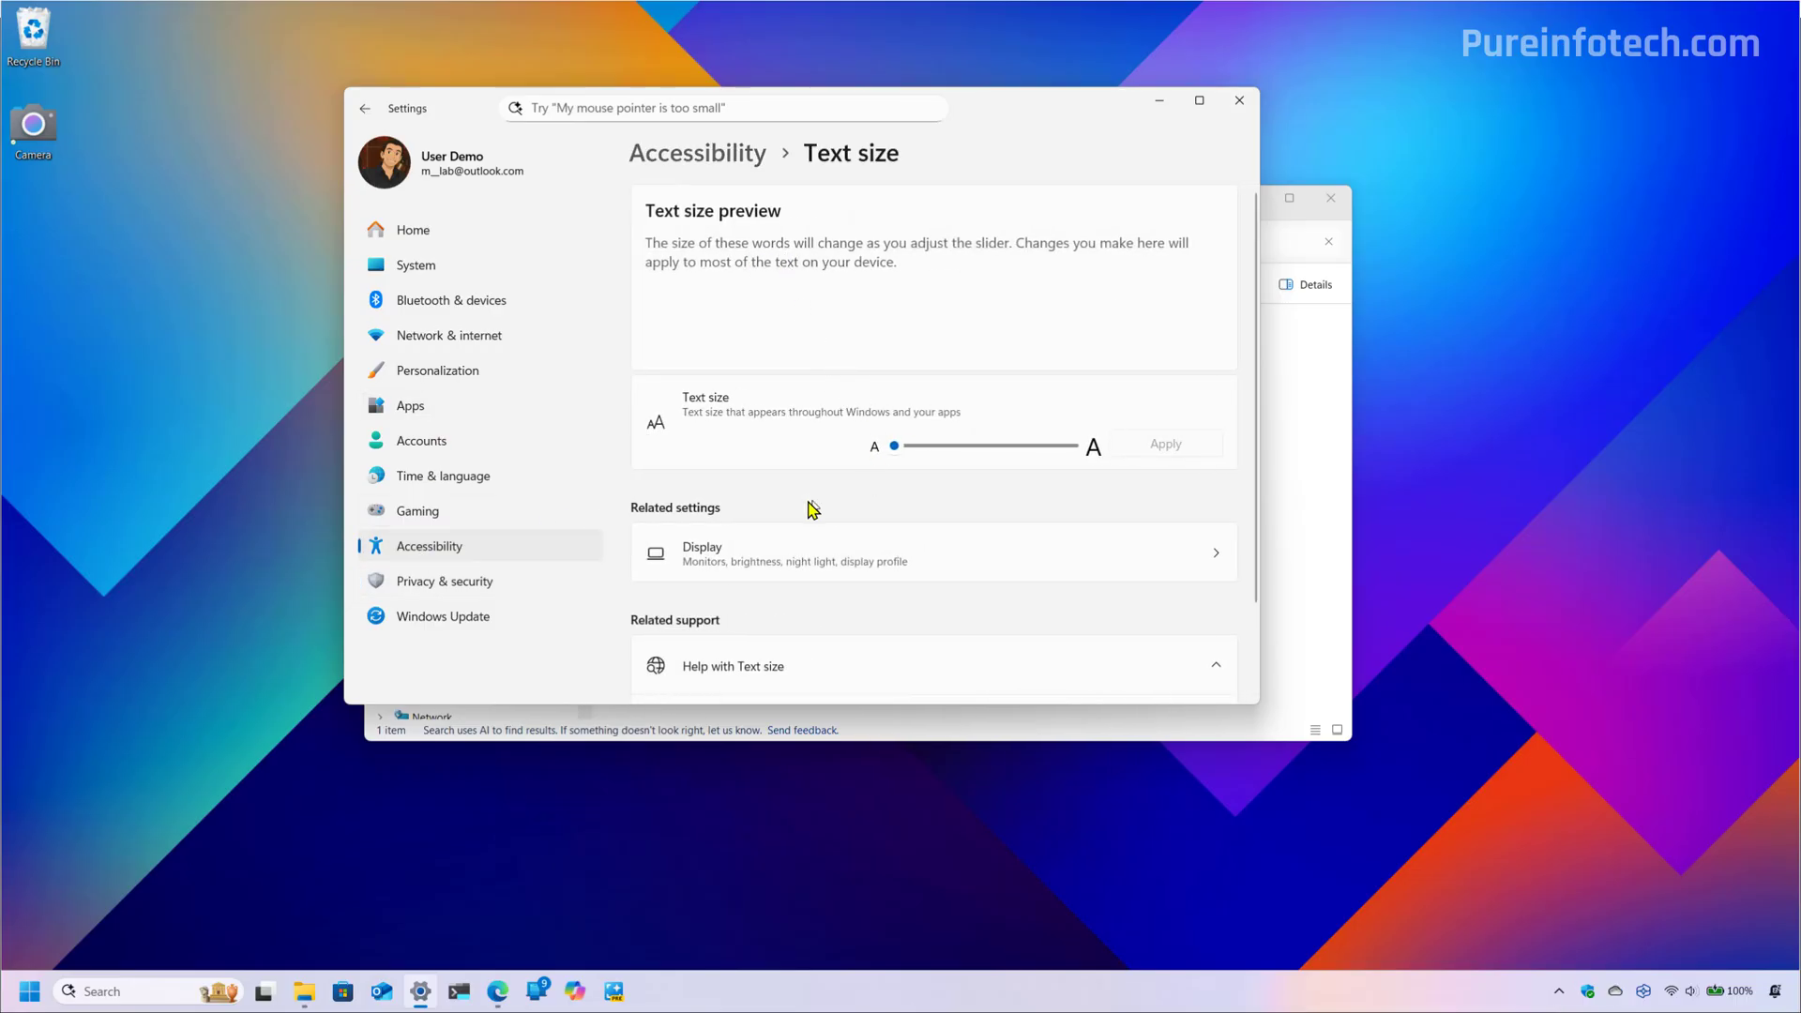
left_click(1160, 101)
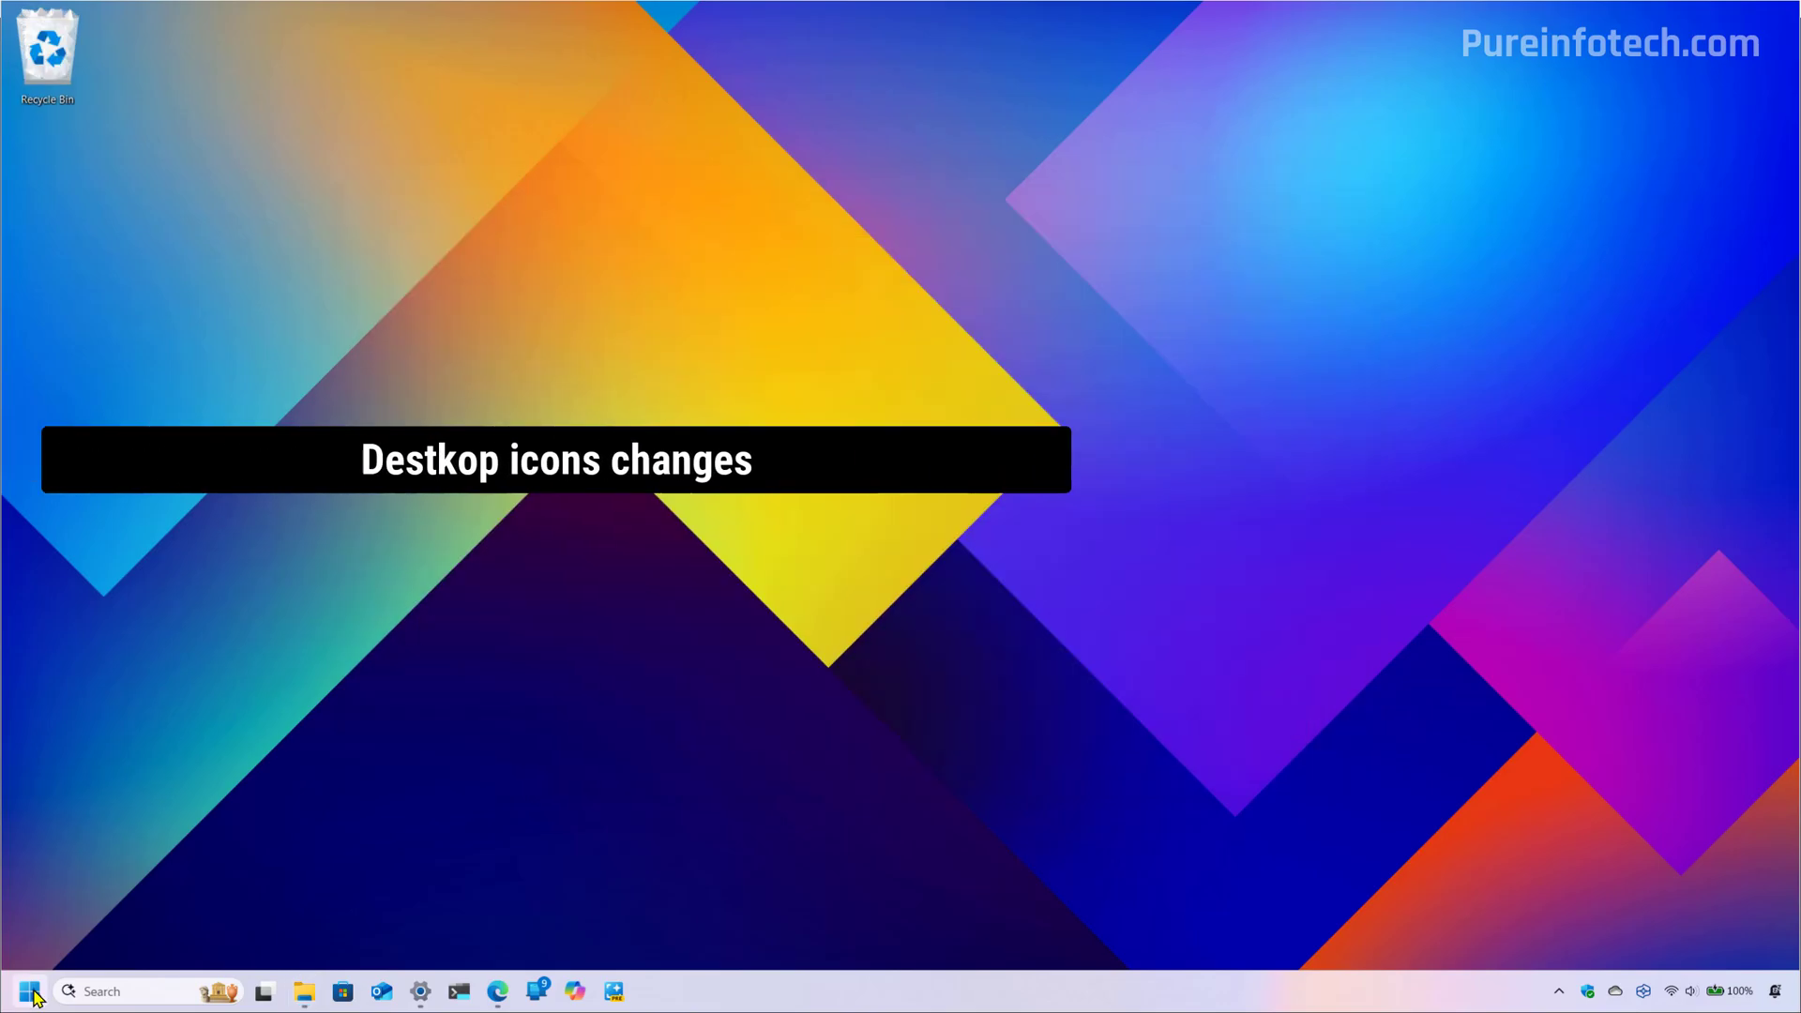
key("super")
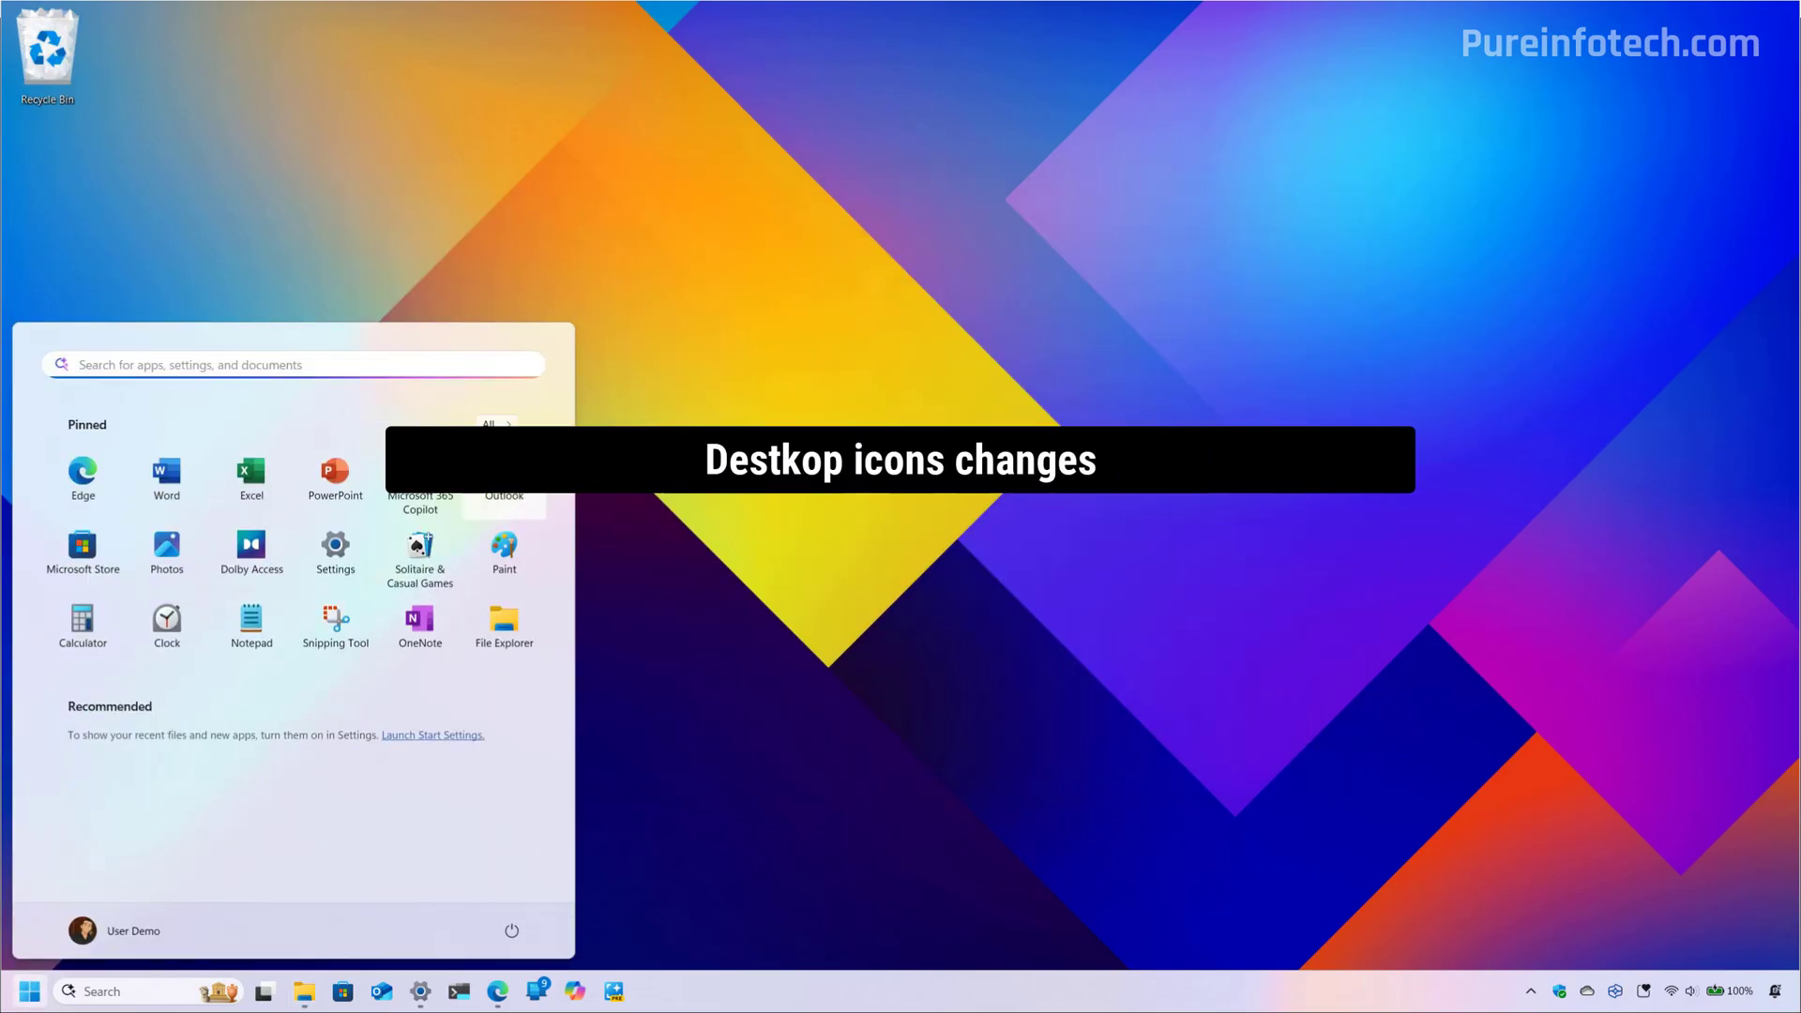
Drag the Camera app from the All apps list onto the desktop
left_click(497, 424)
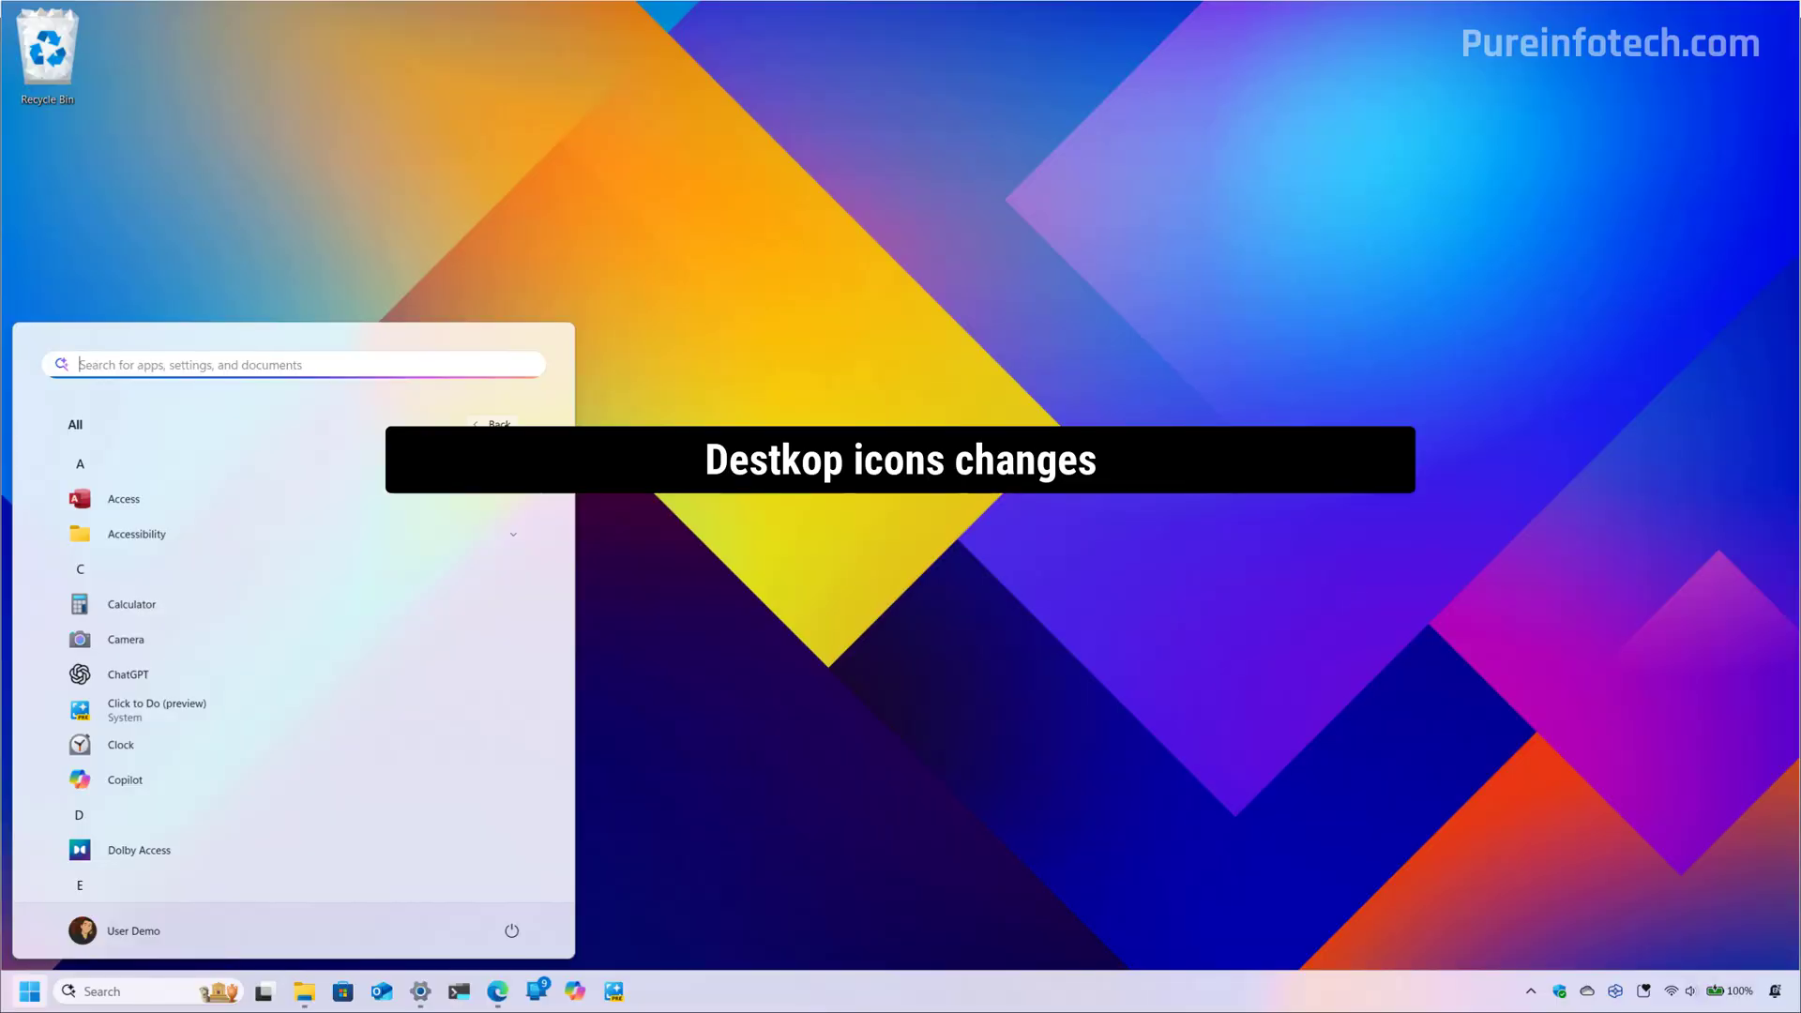
left_click_drag(165, 651, 848, 456)
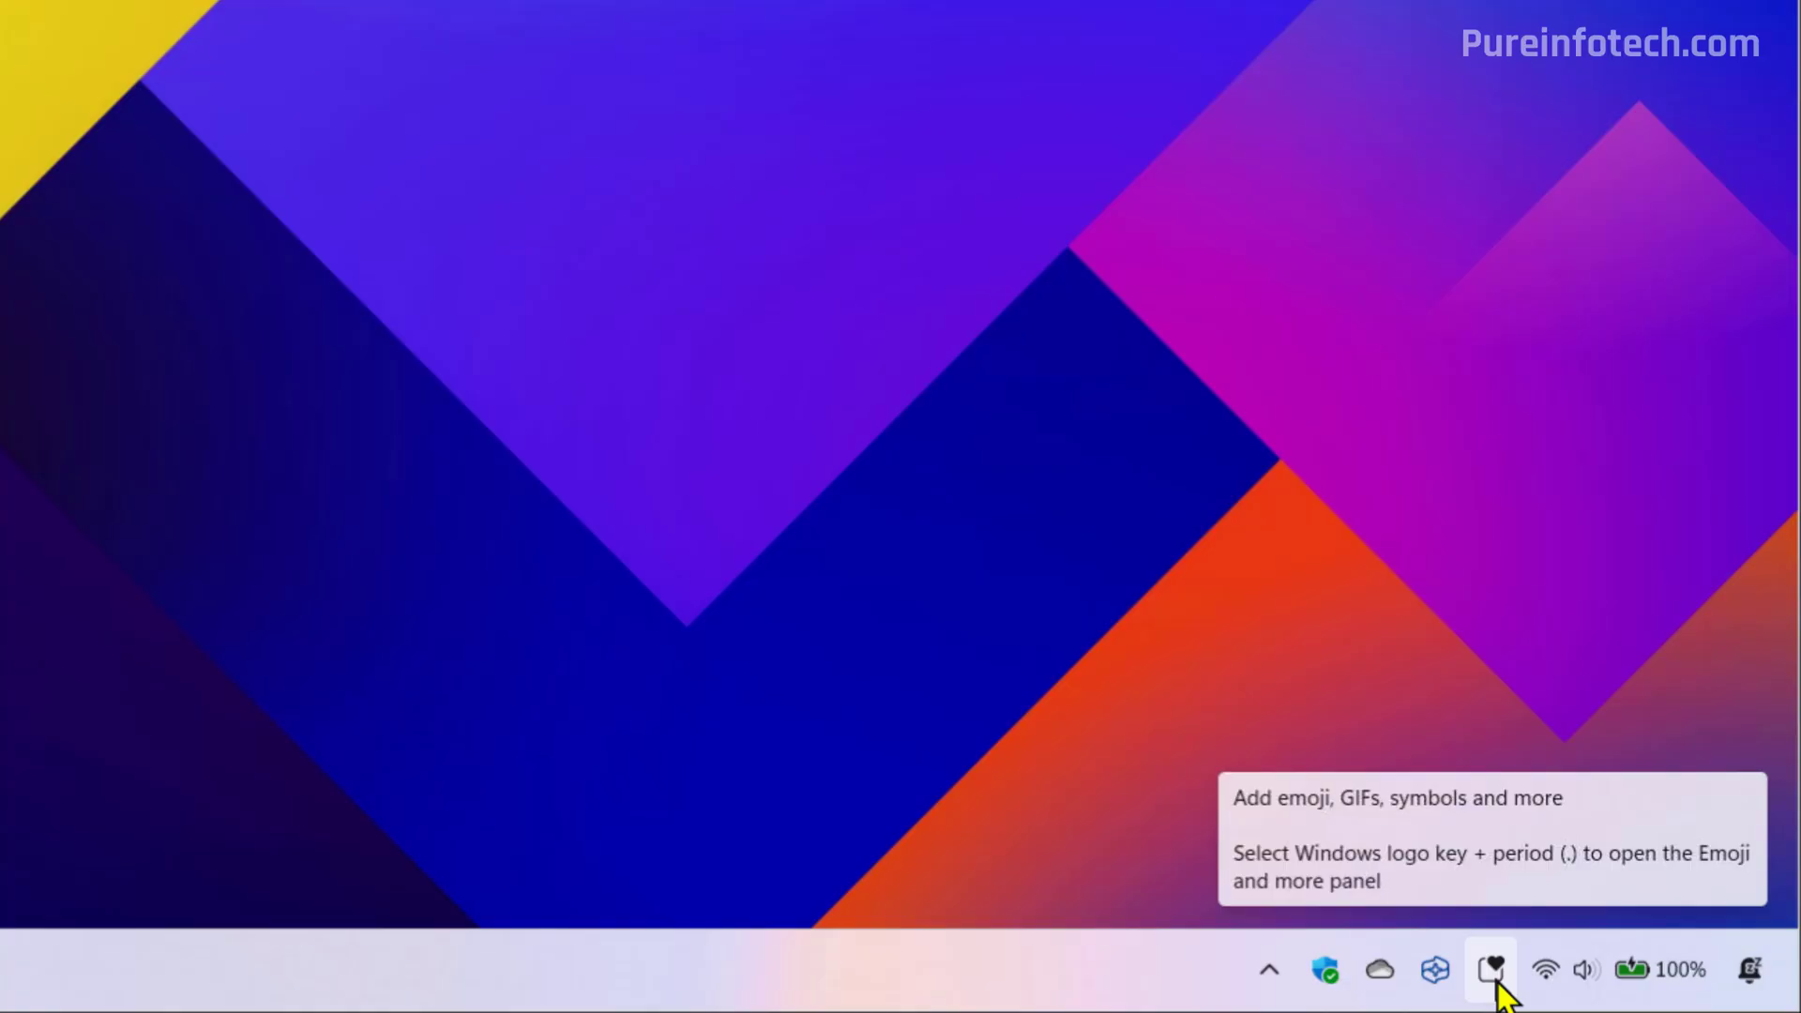
Set the Emoji and more tray icon to While typing in Taskbar settings, after trying Never and Always
left_click(1497, 981)
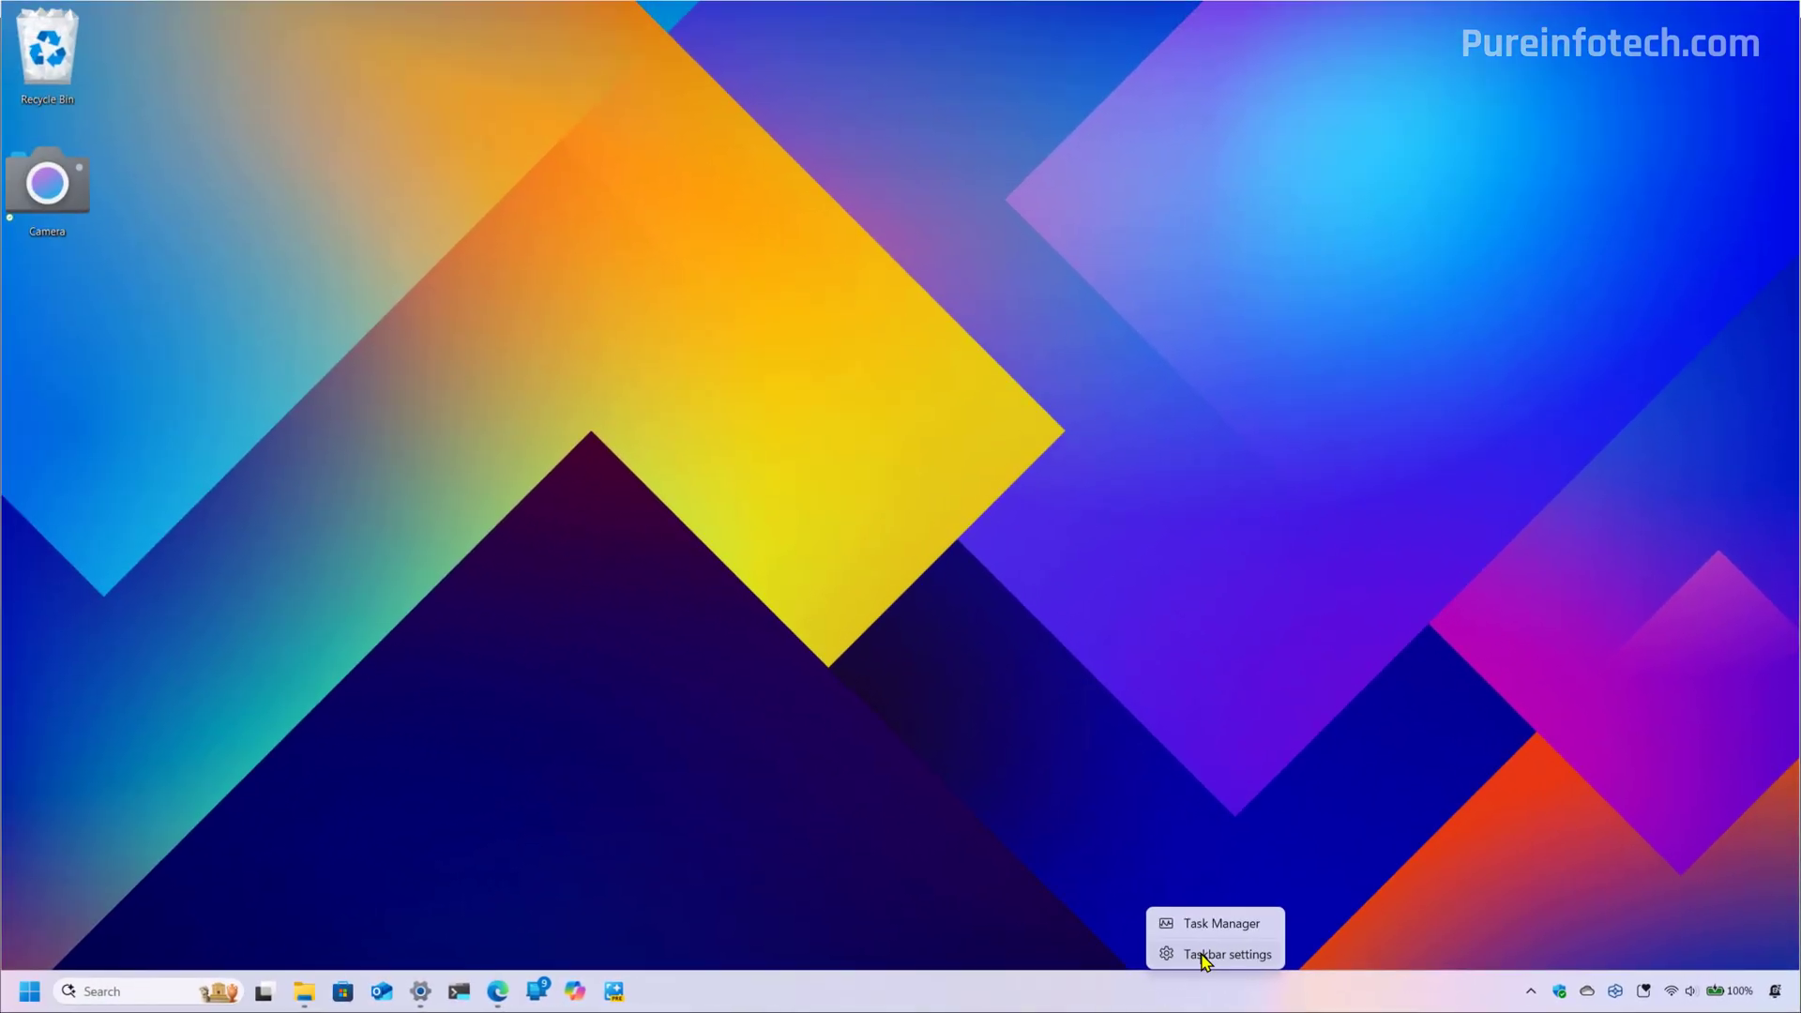
left_click(943, 925)
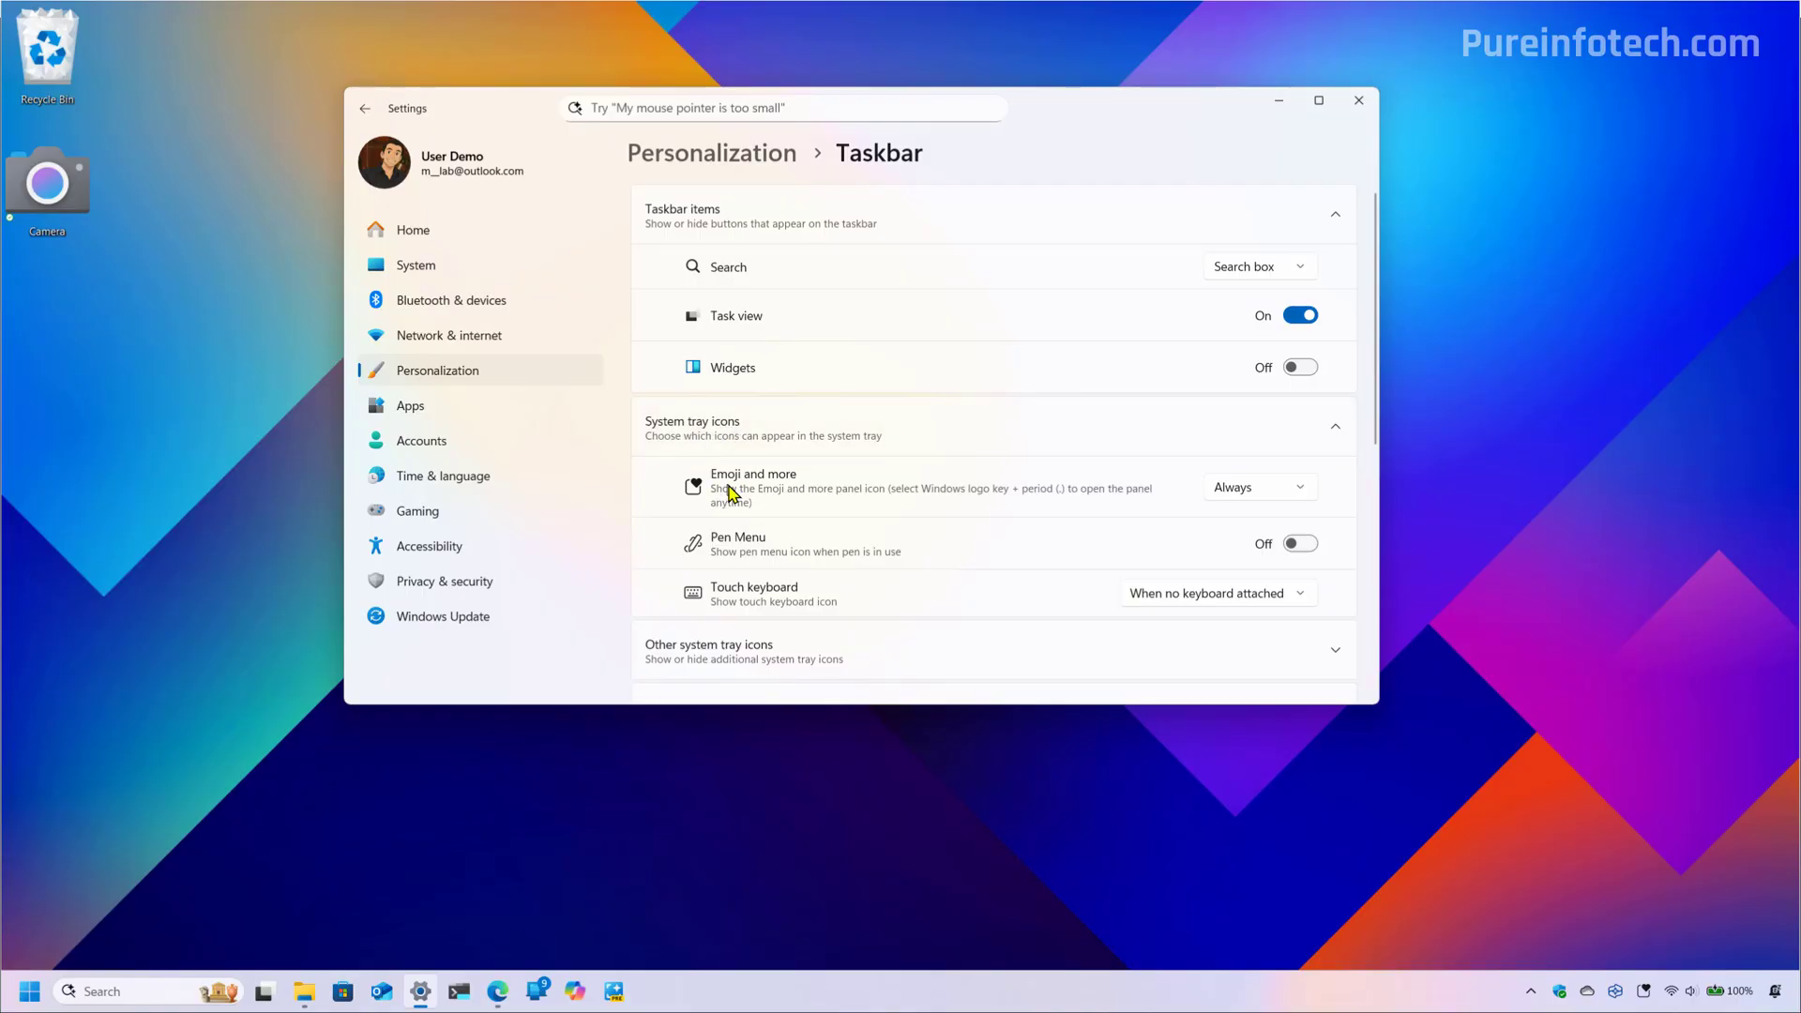
left_click(1255, 495)
left_click(1265, 433)
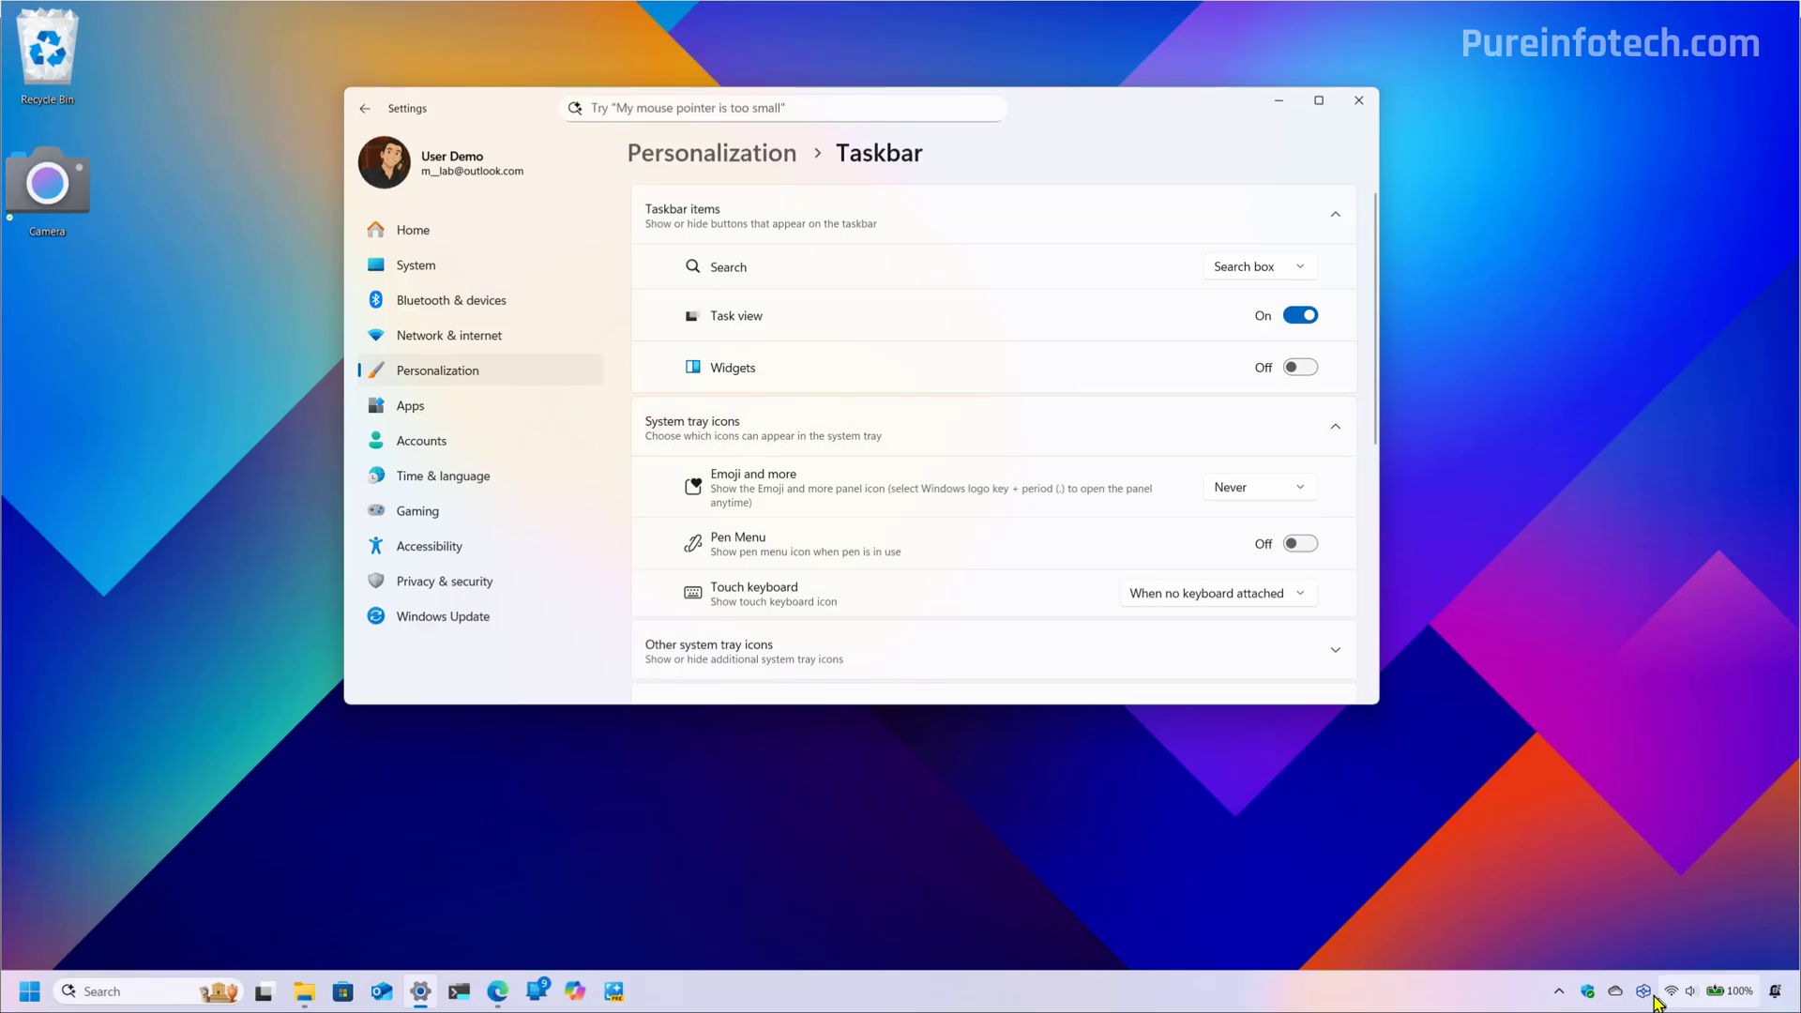
left_click(1260, 488)
left_click(1236, 553)
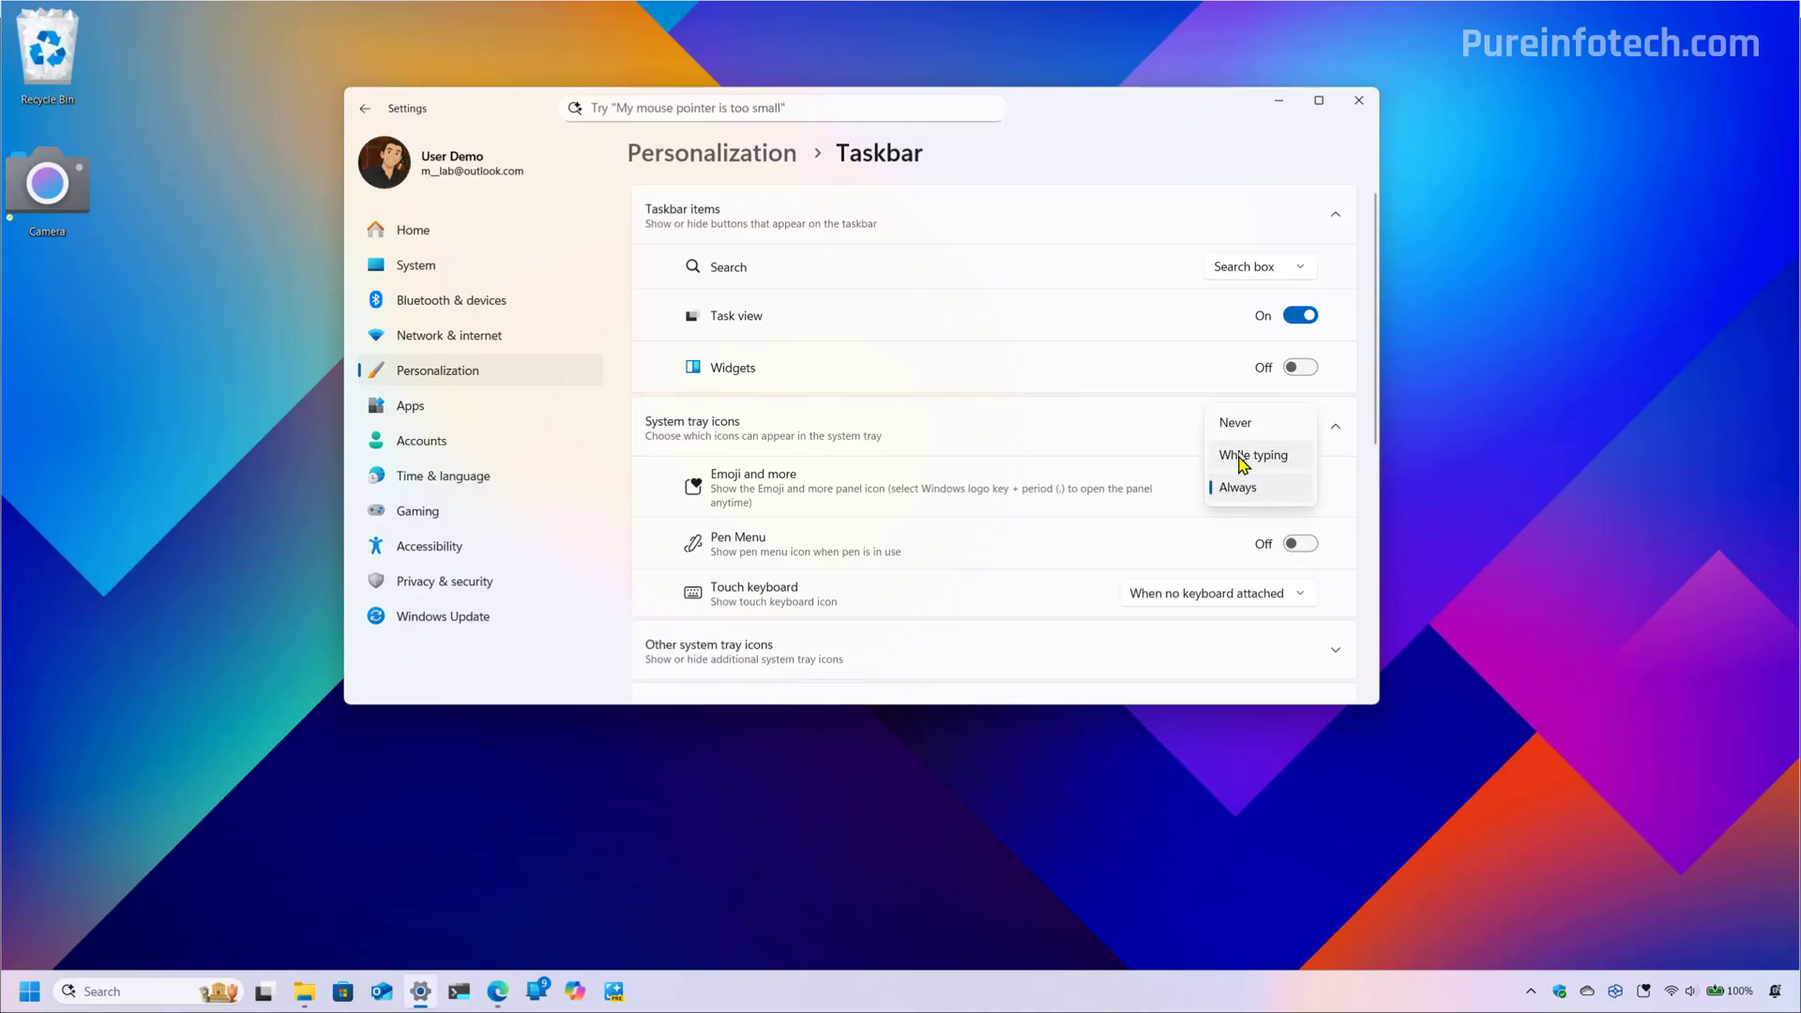
left_click(1246, 457)
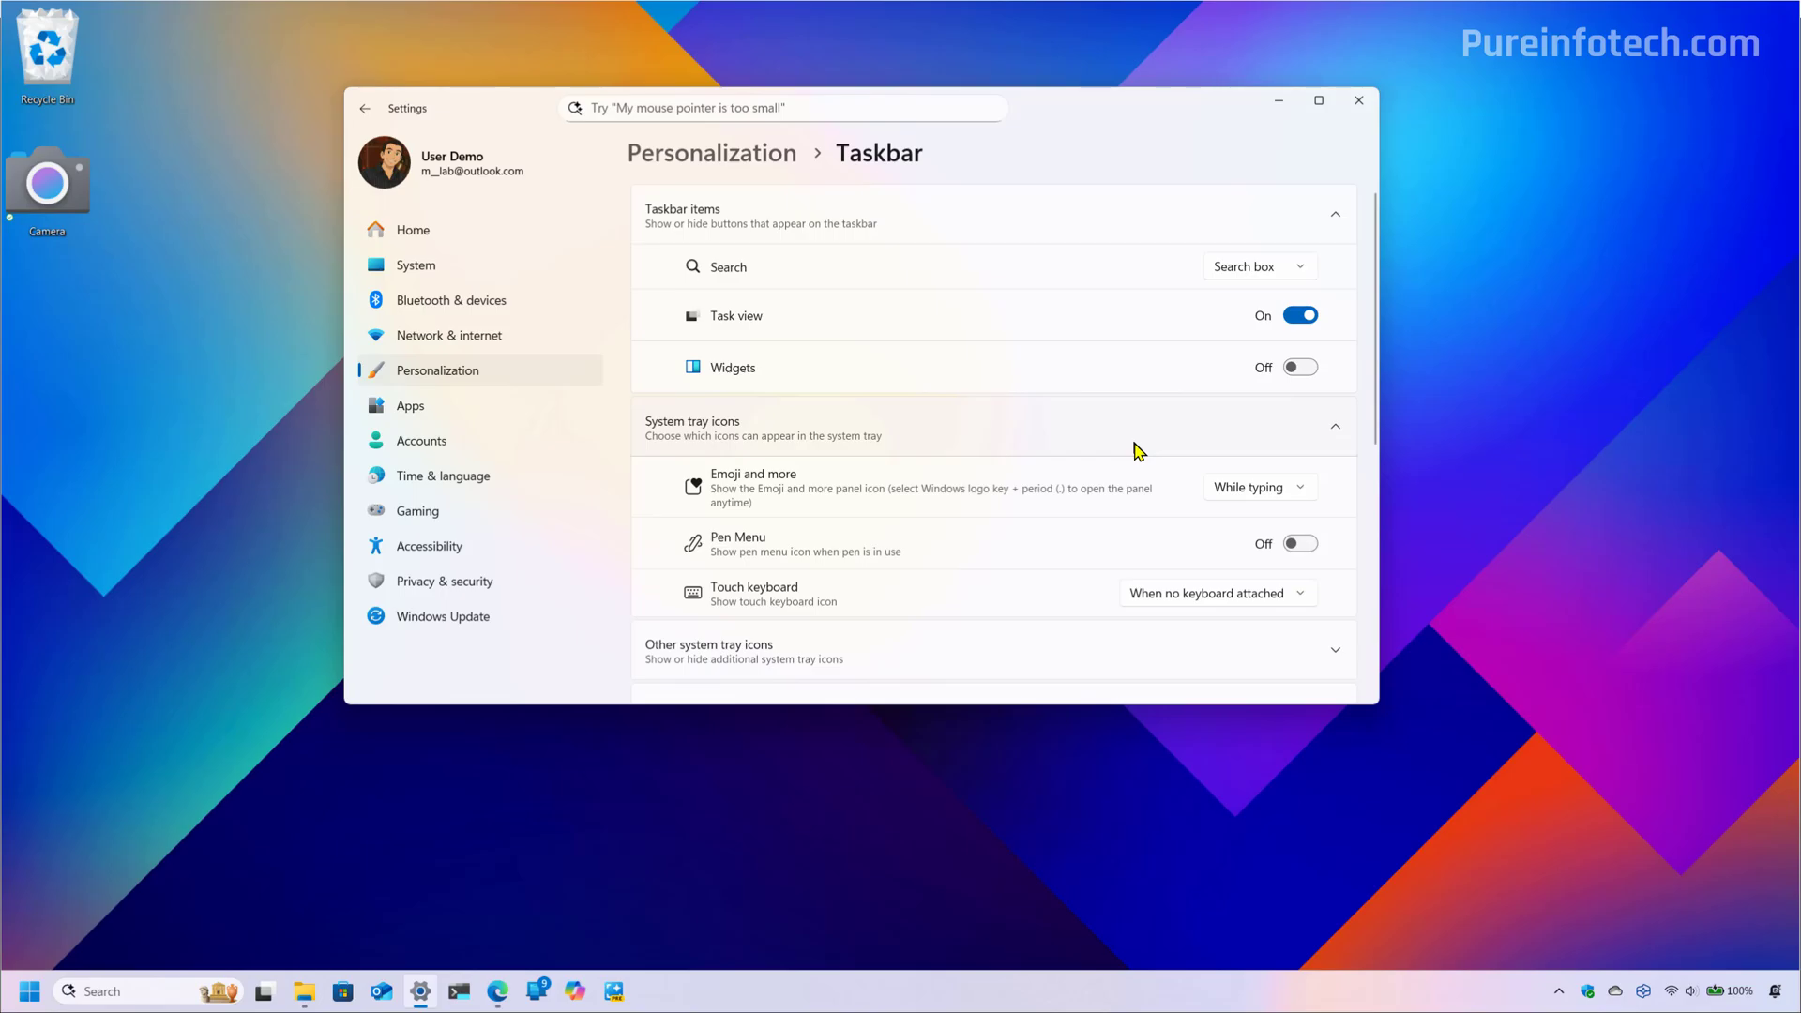
Open System > AI components in Settings to list the 5 installed AI components
left_click(421, 990)
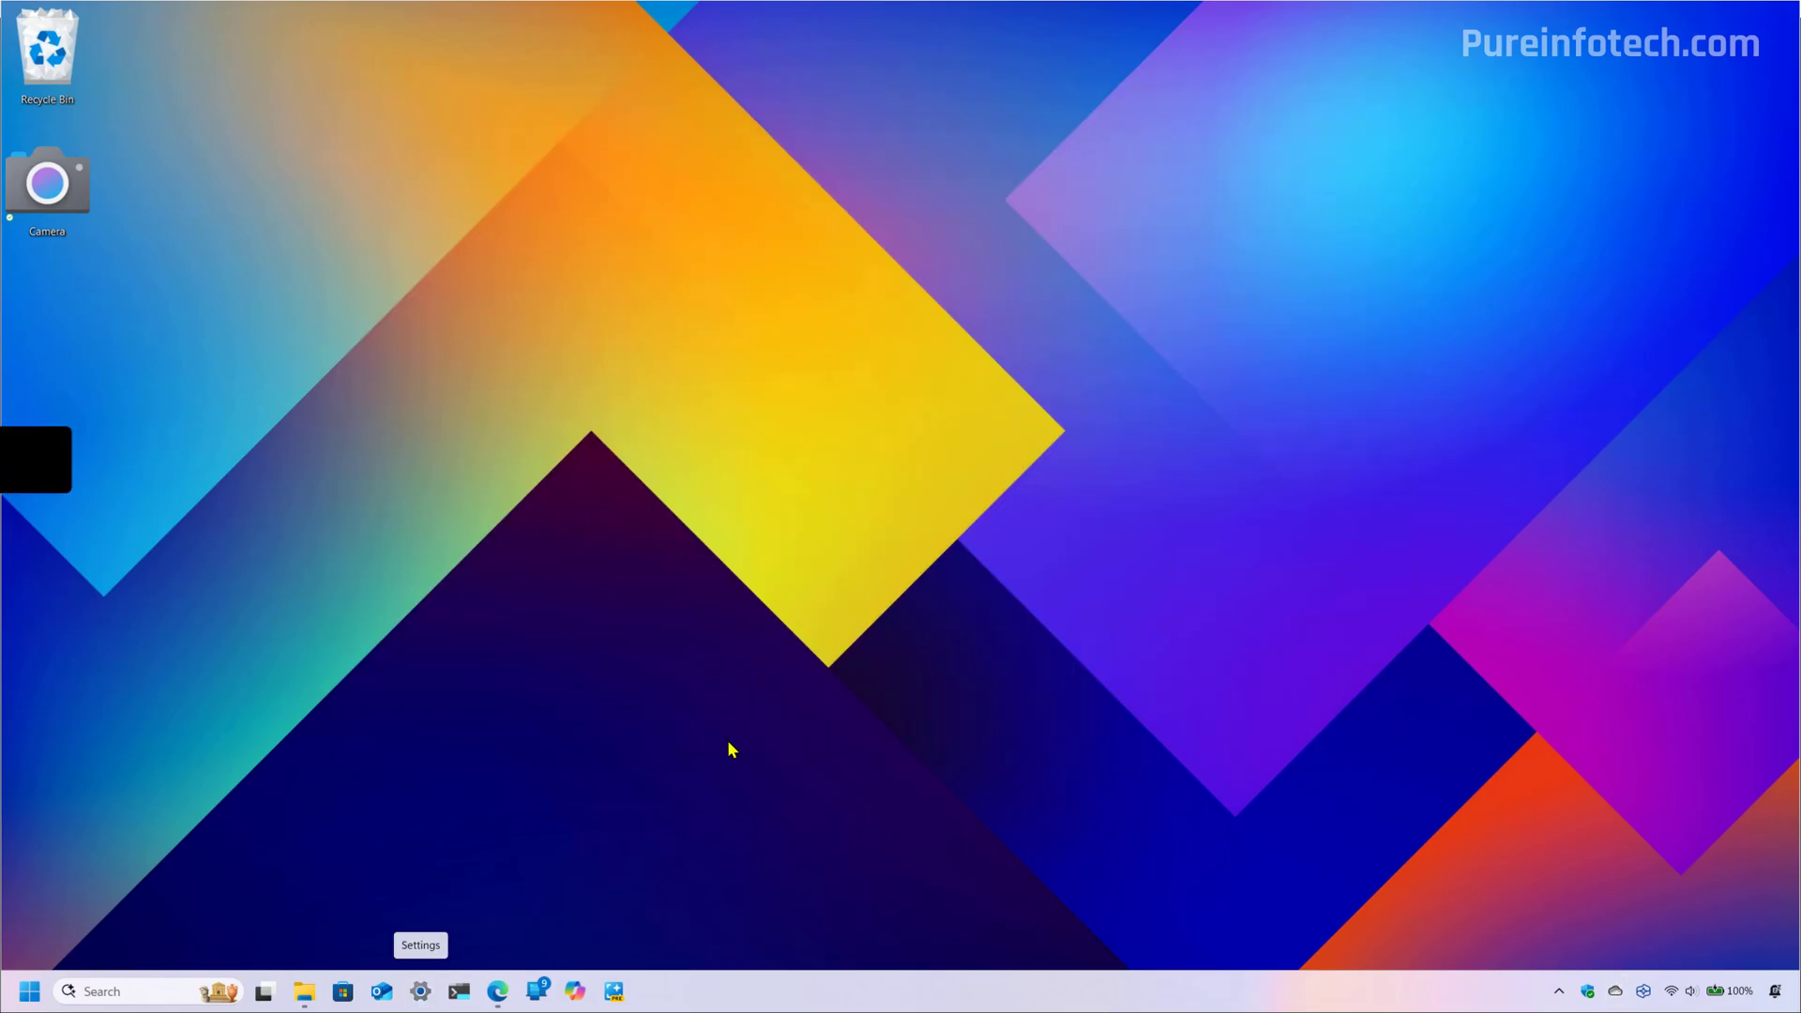
left_click(420, 991)
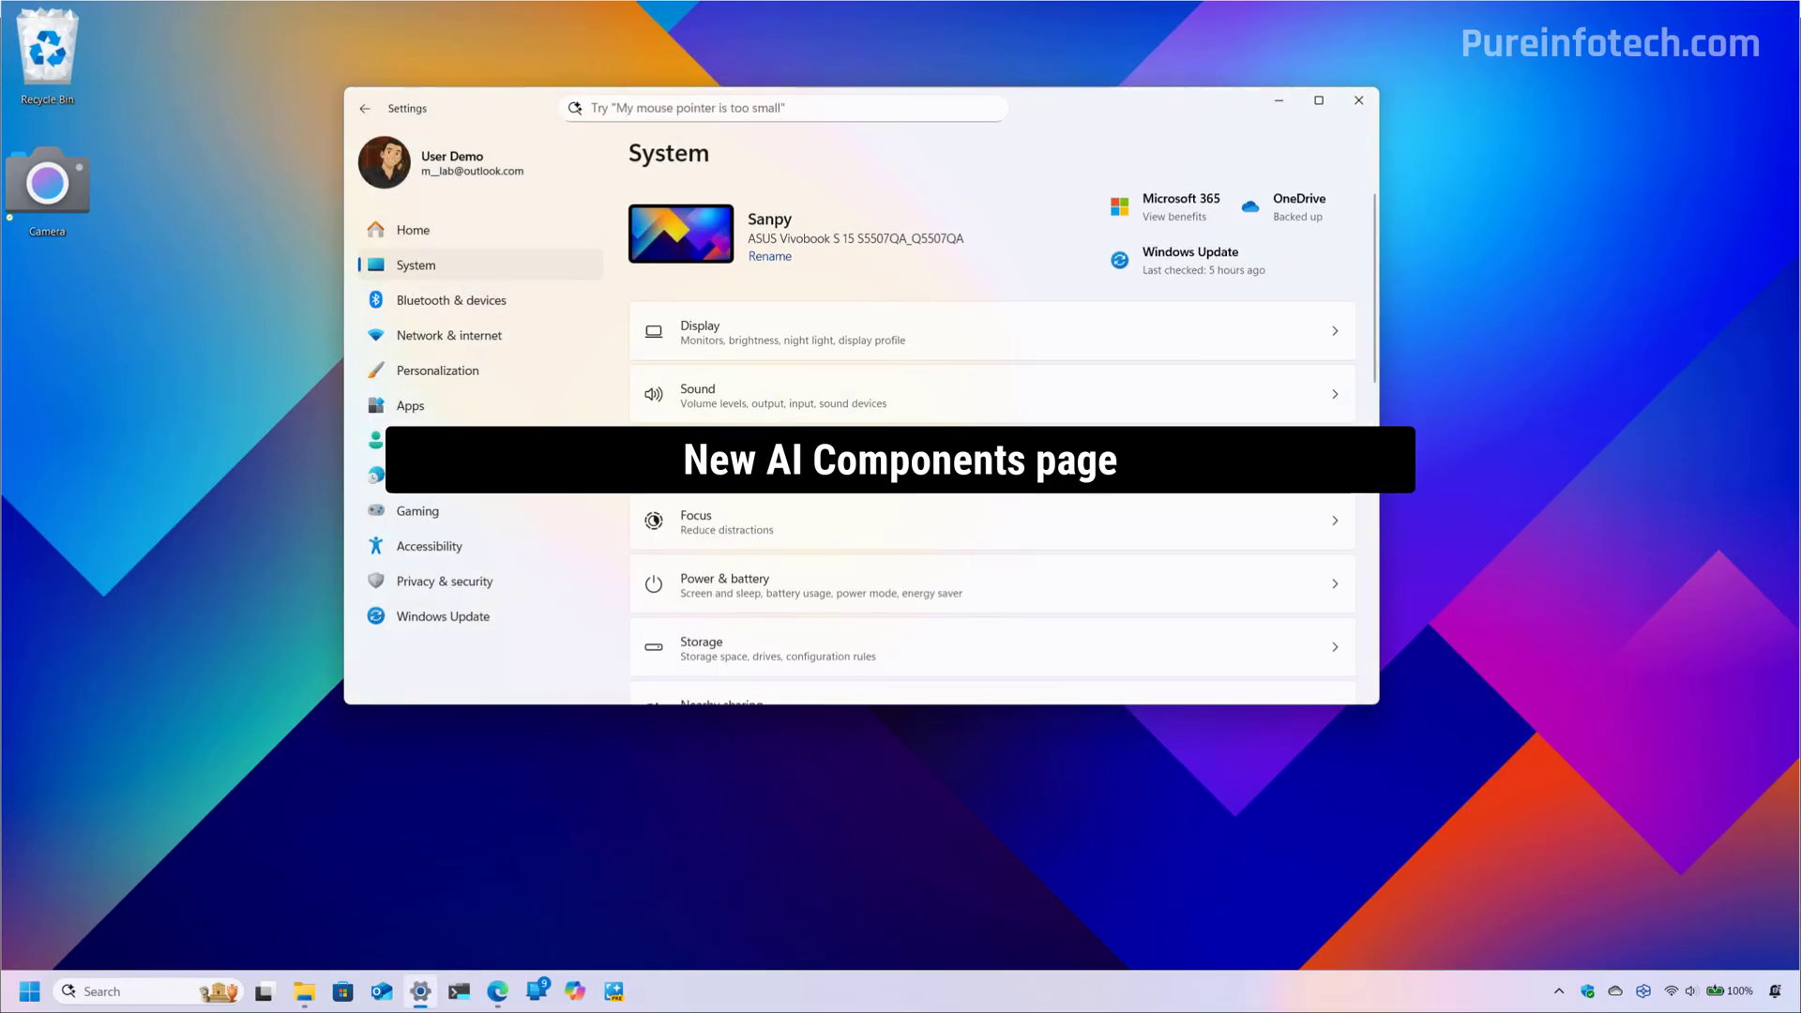
scroll(792, 414, "down", 5)
scroll(827, 454, "down", 4)
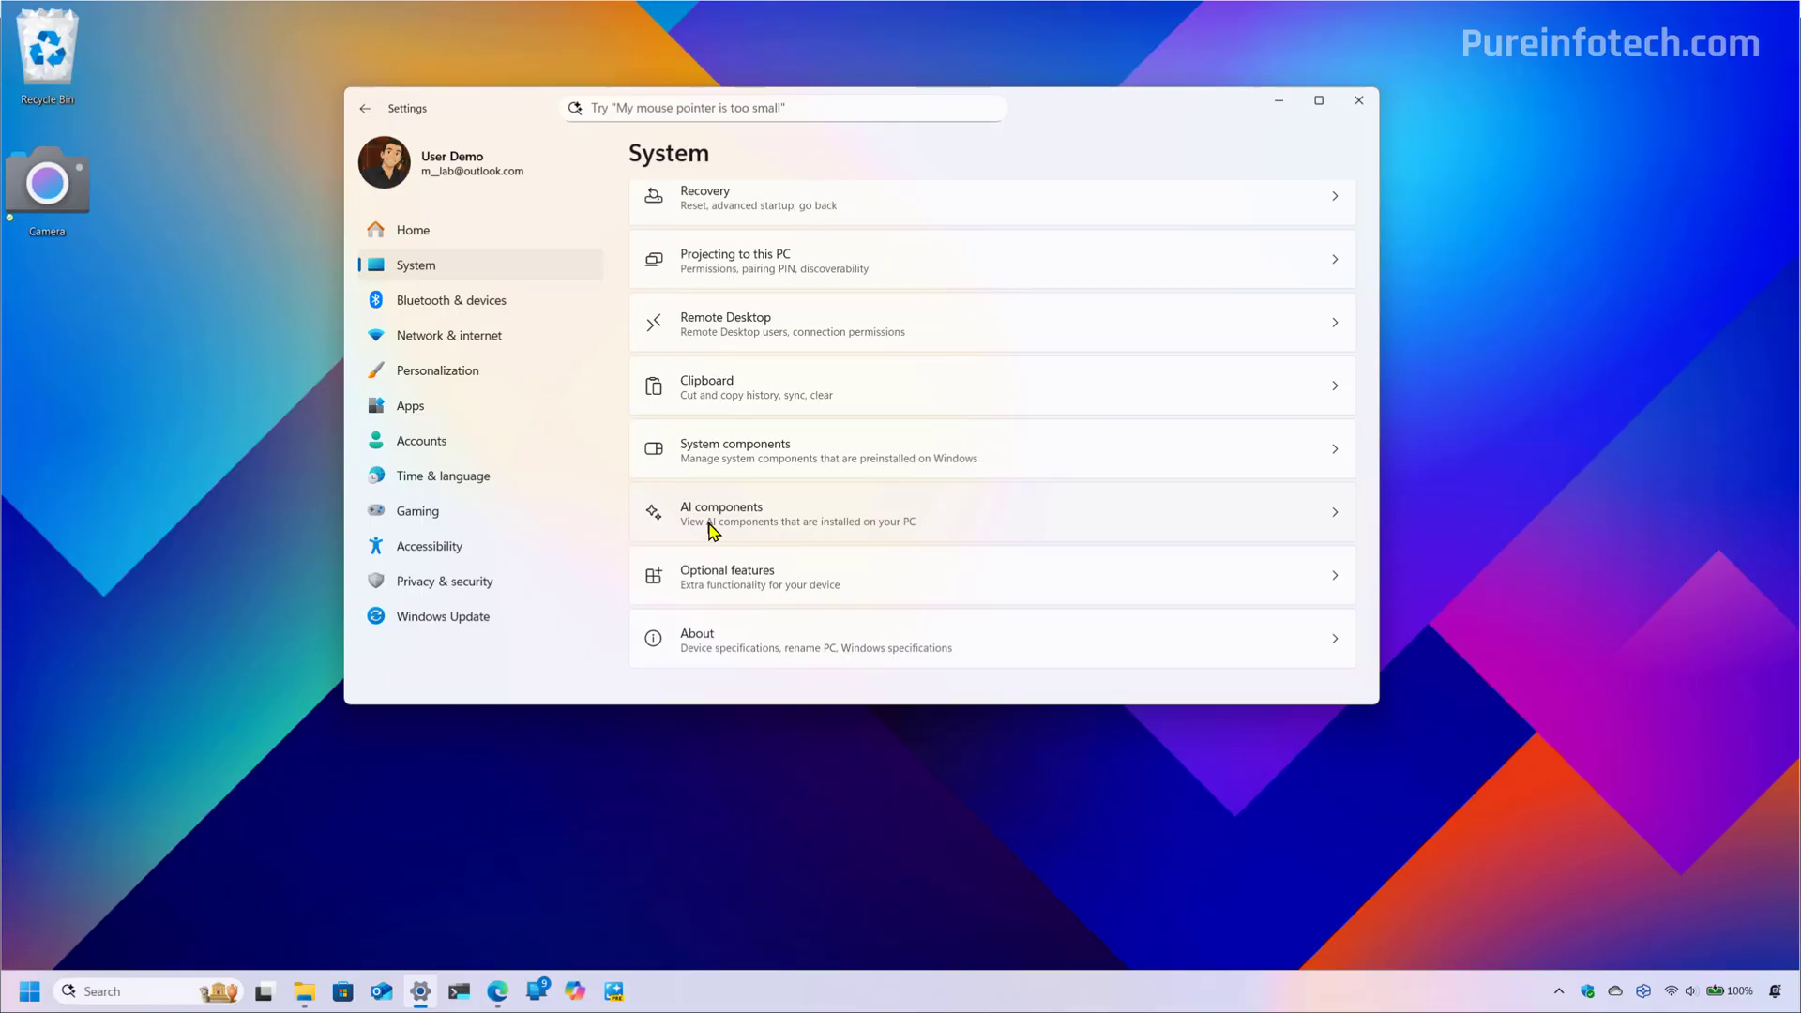
left_click(717, 521)
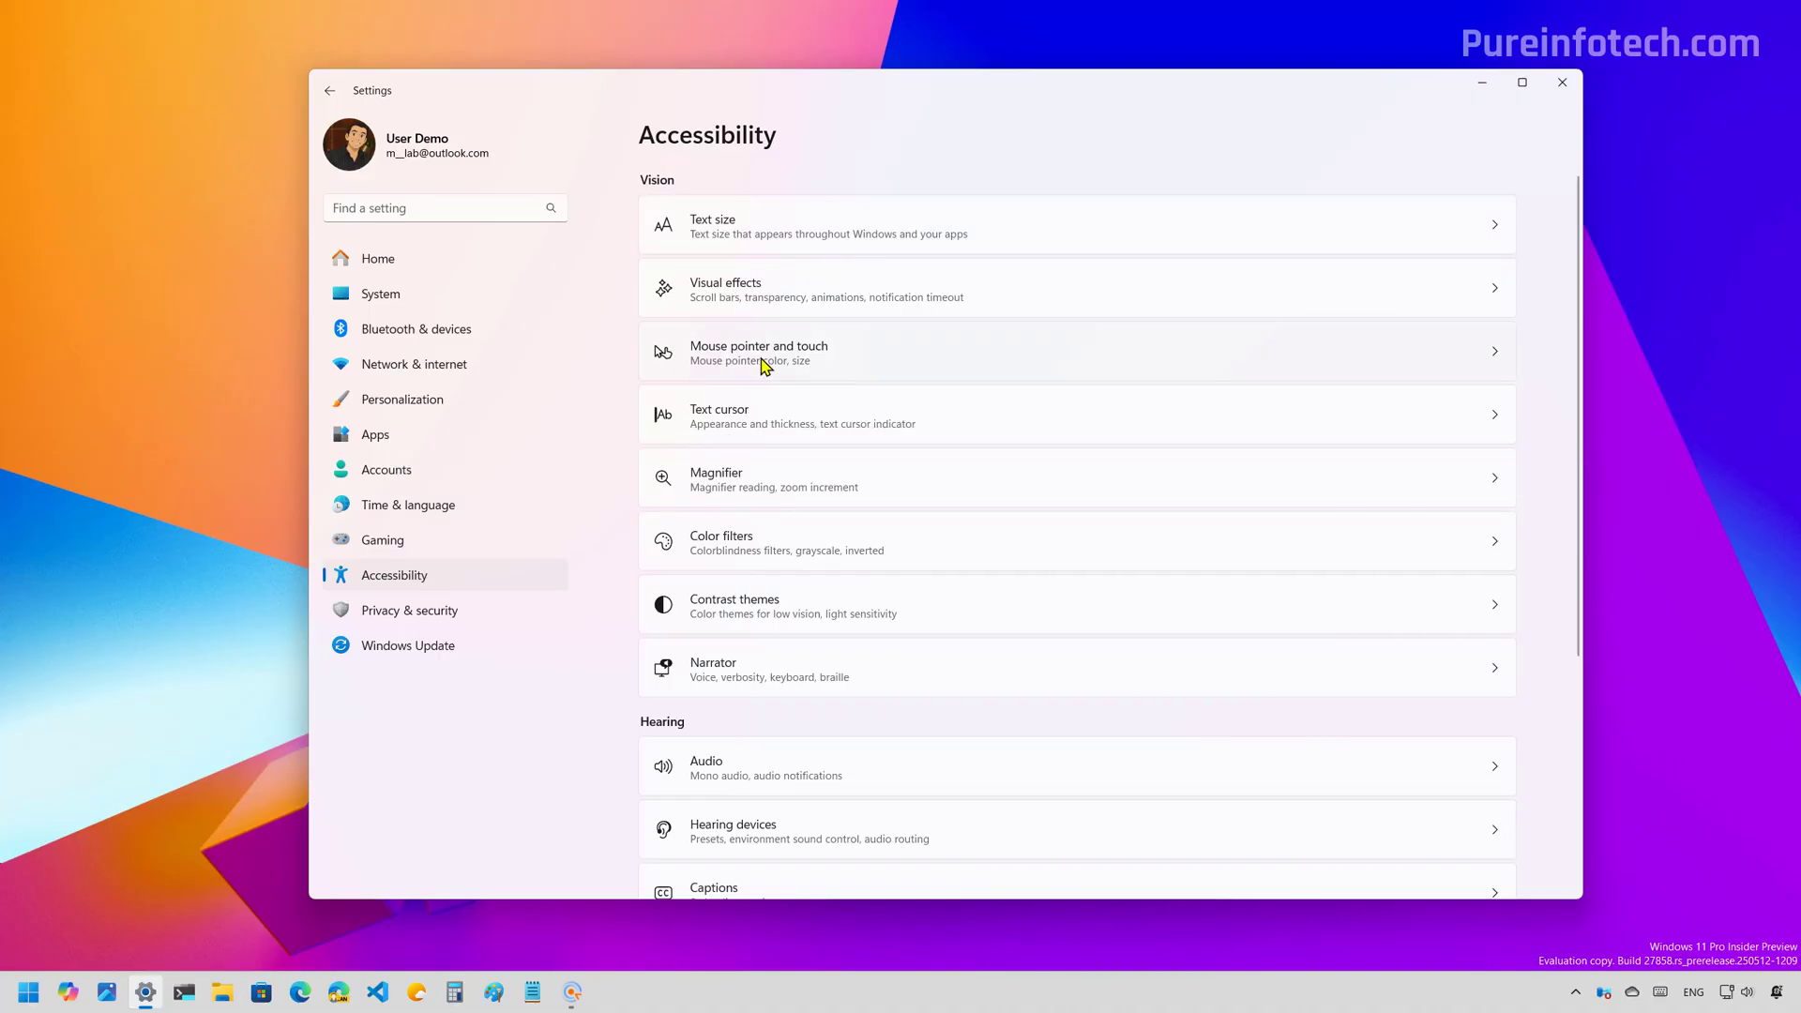
Expand Customize pointer image on the Mouse pointer and touch page to show each pointer's Browse option
left_click(765, 364)
scroll(869, 454, "down", 4)
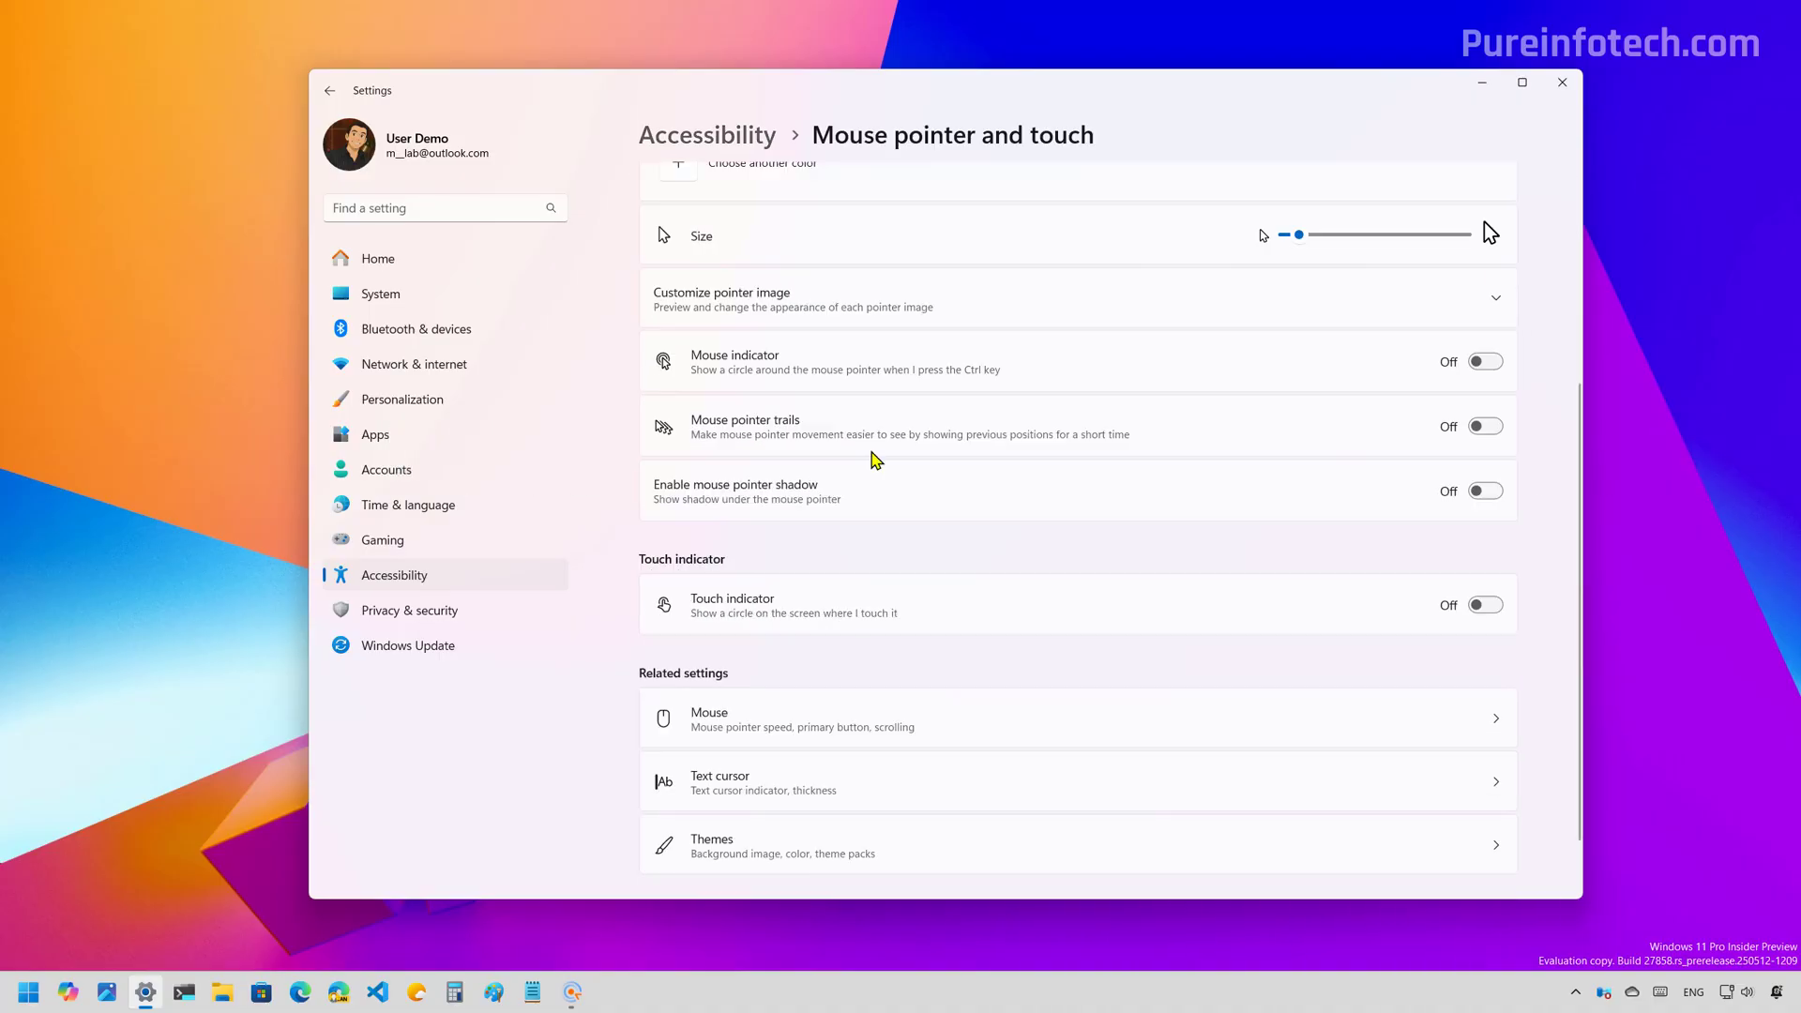
left_click(819, 308)
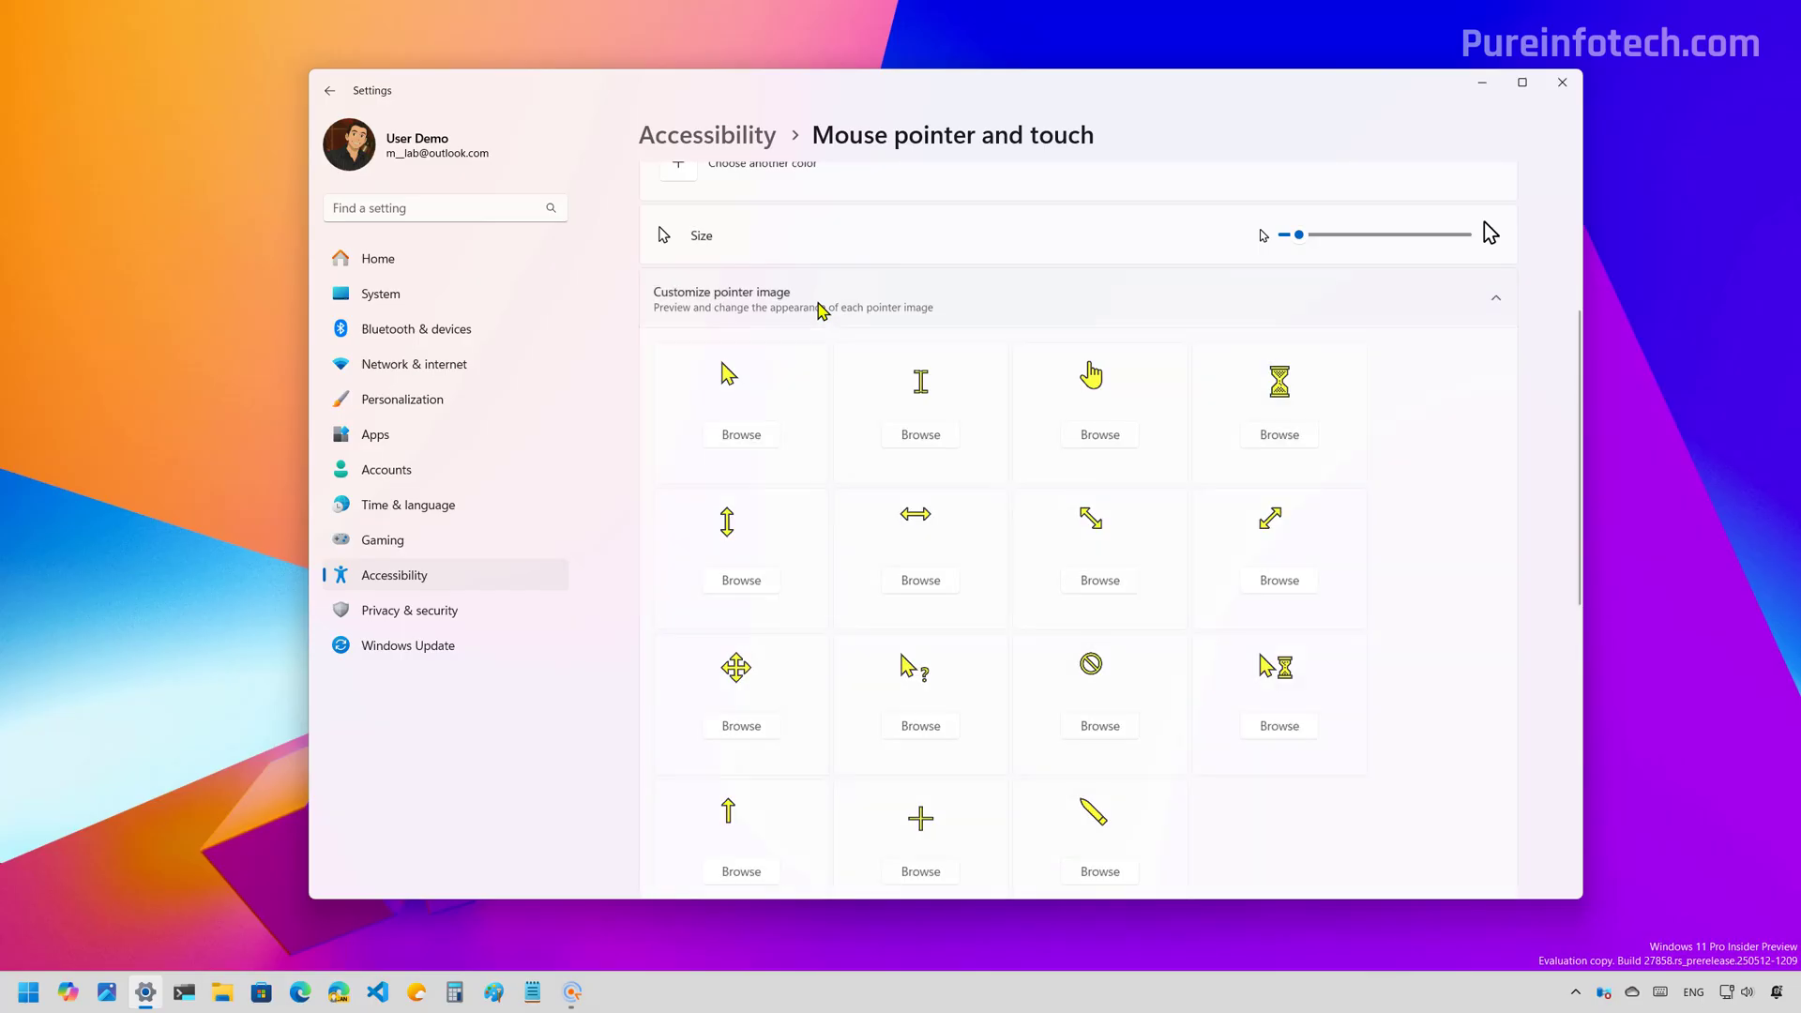